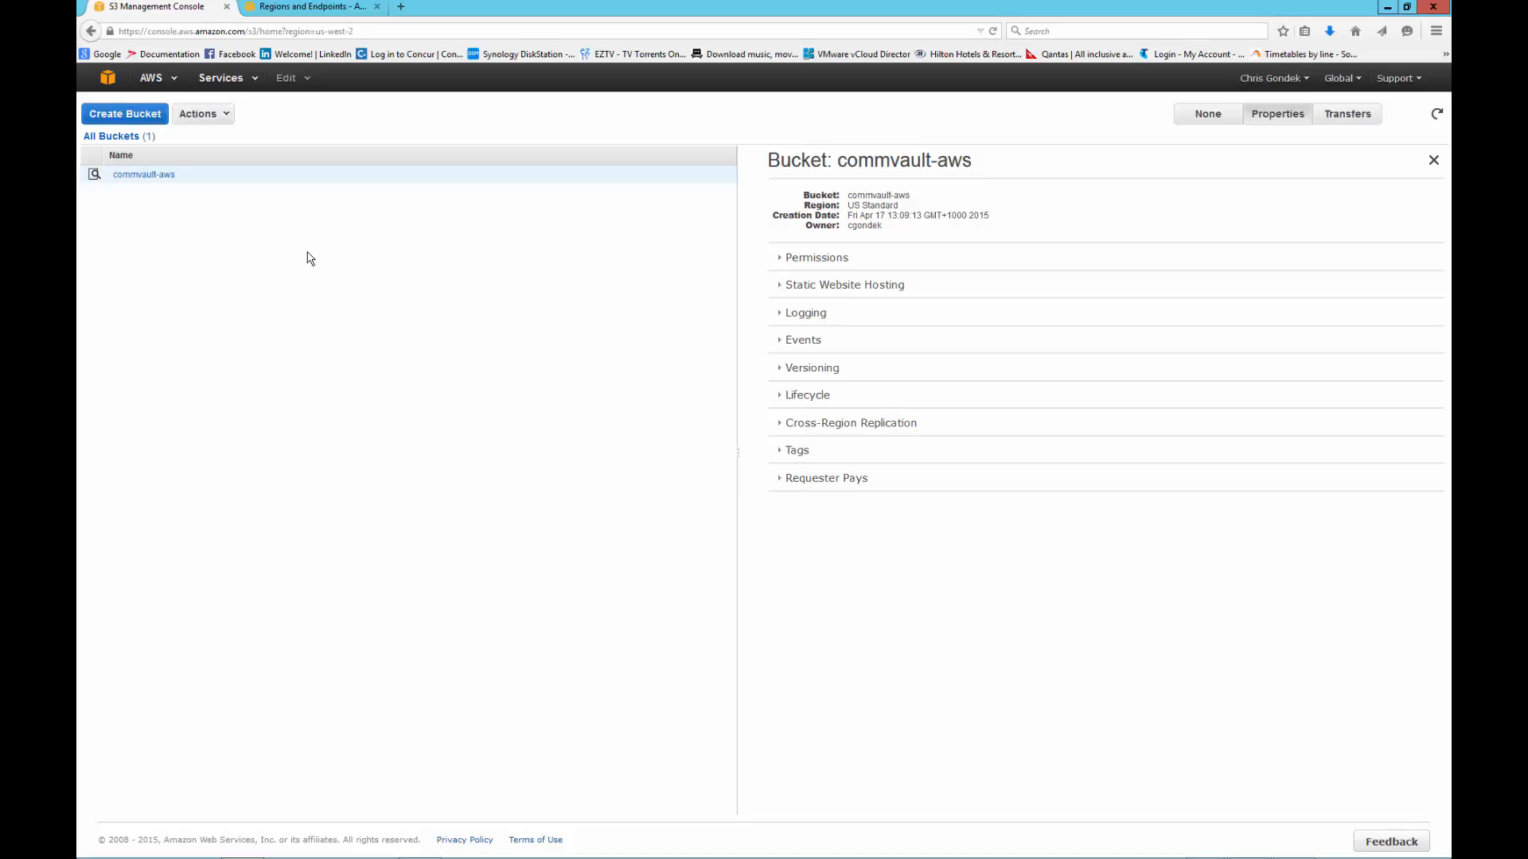
- Create a new access key in the AWS account's security credentials and reveal its ID and secret
left_click(1289, 79)
left_click(1238, 161)
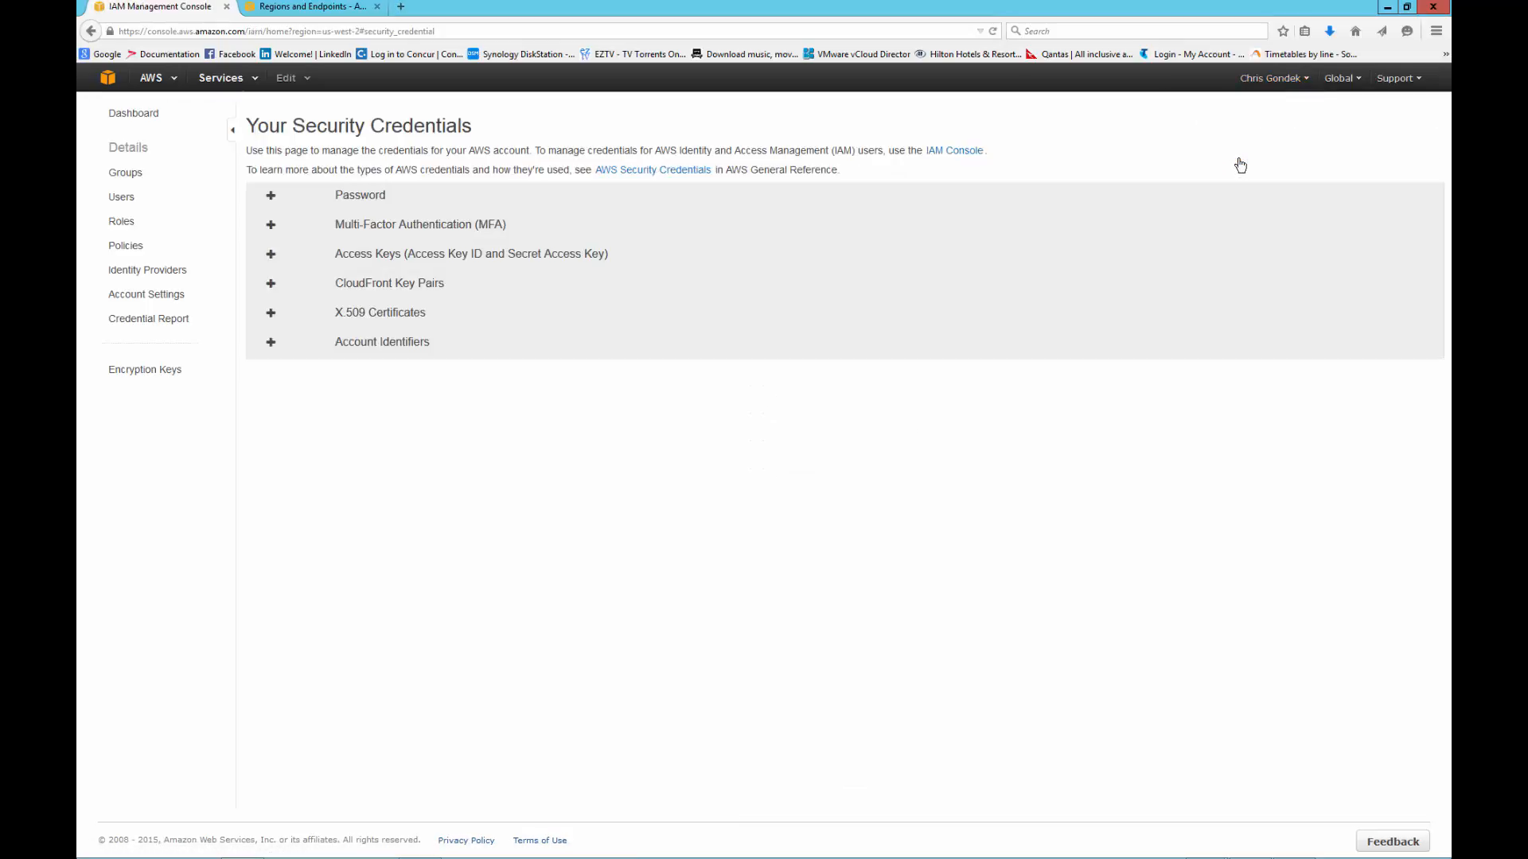
left_click(271, 254)
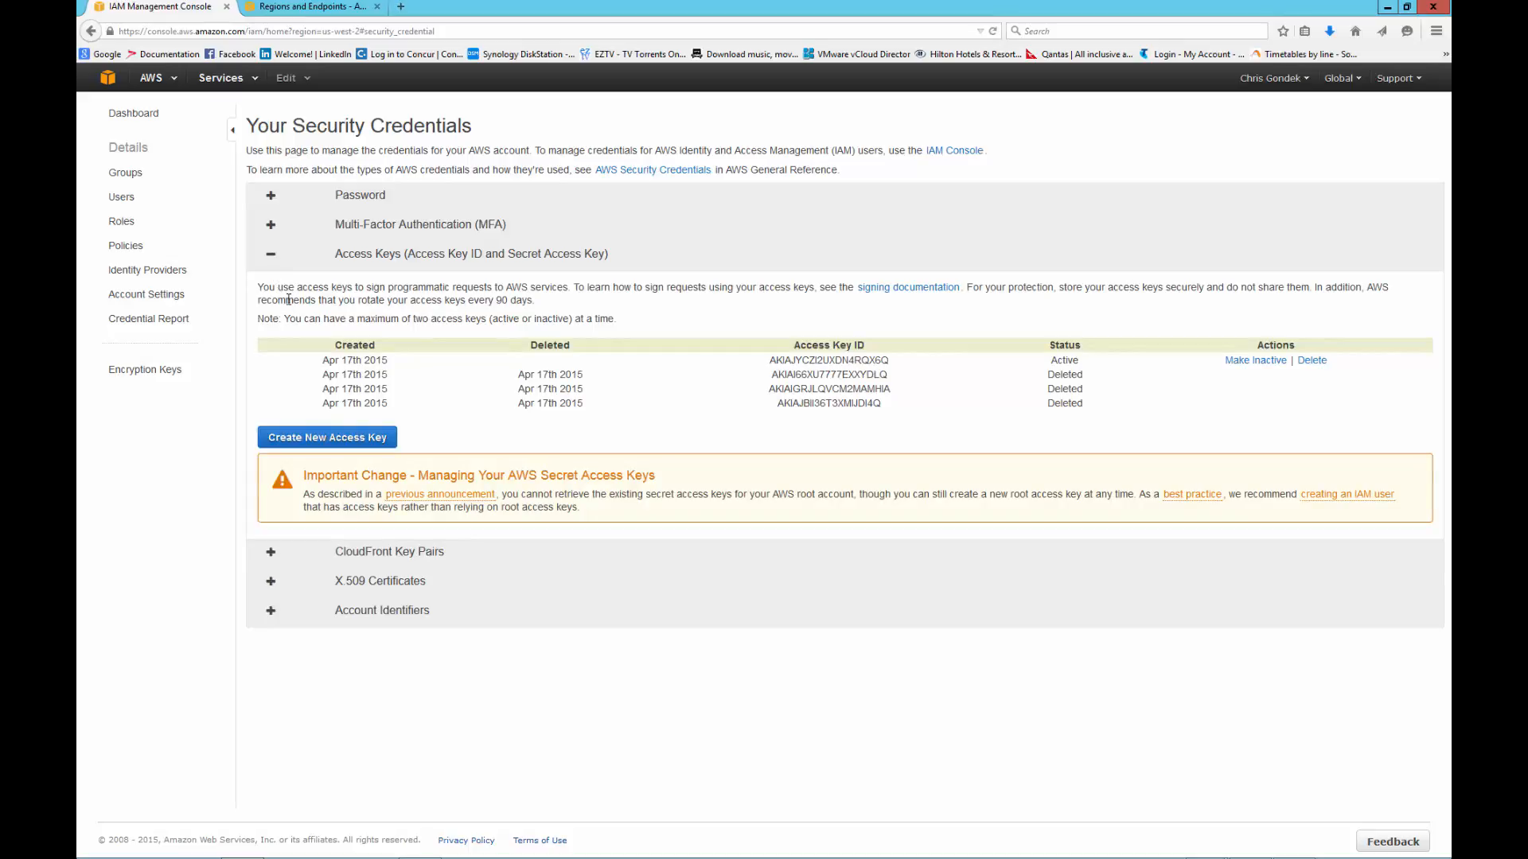
left_click(320, 437)
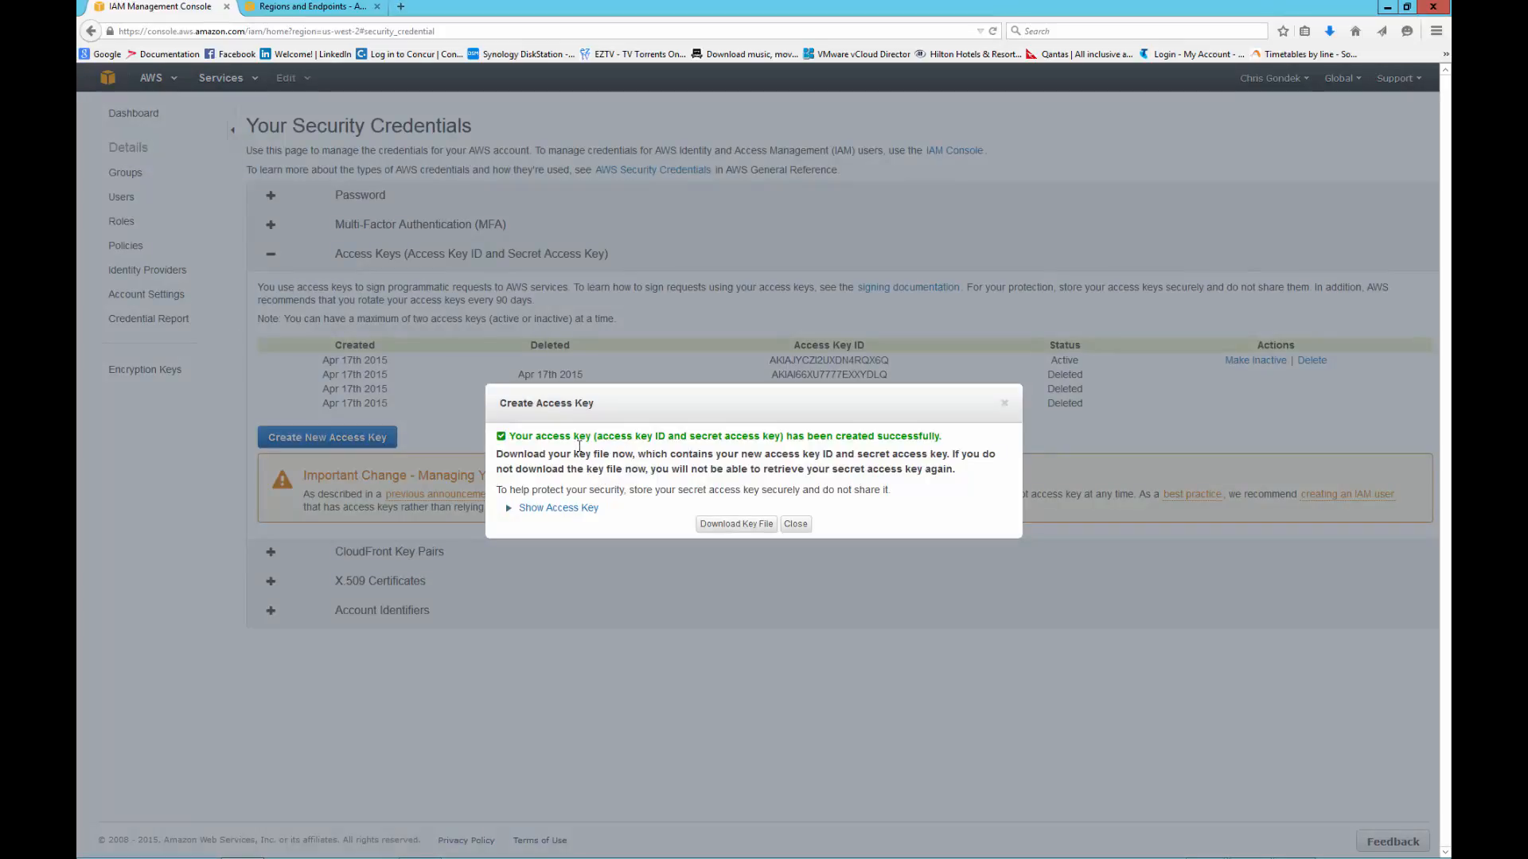
left_click(560, 510)
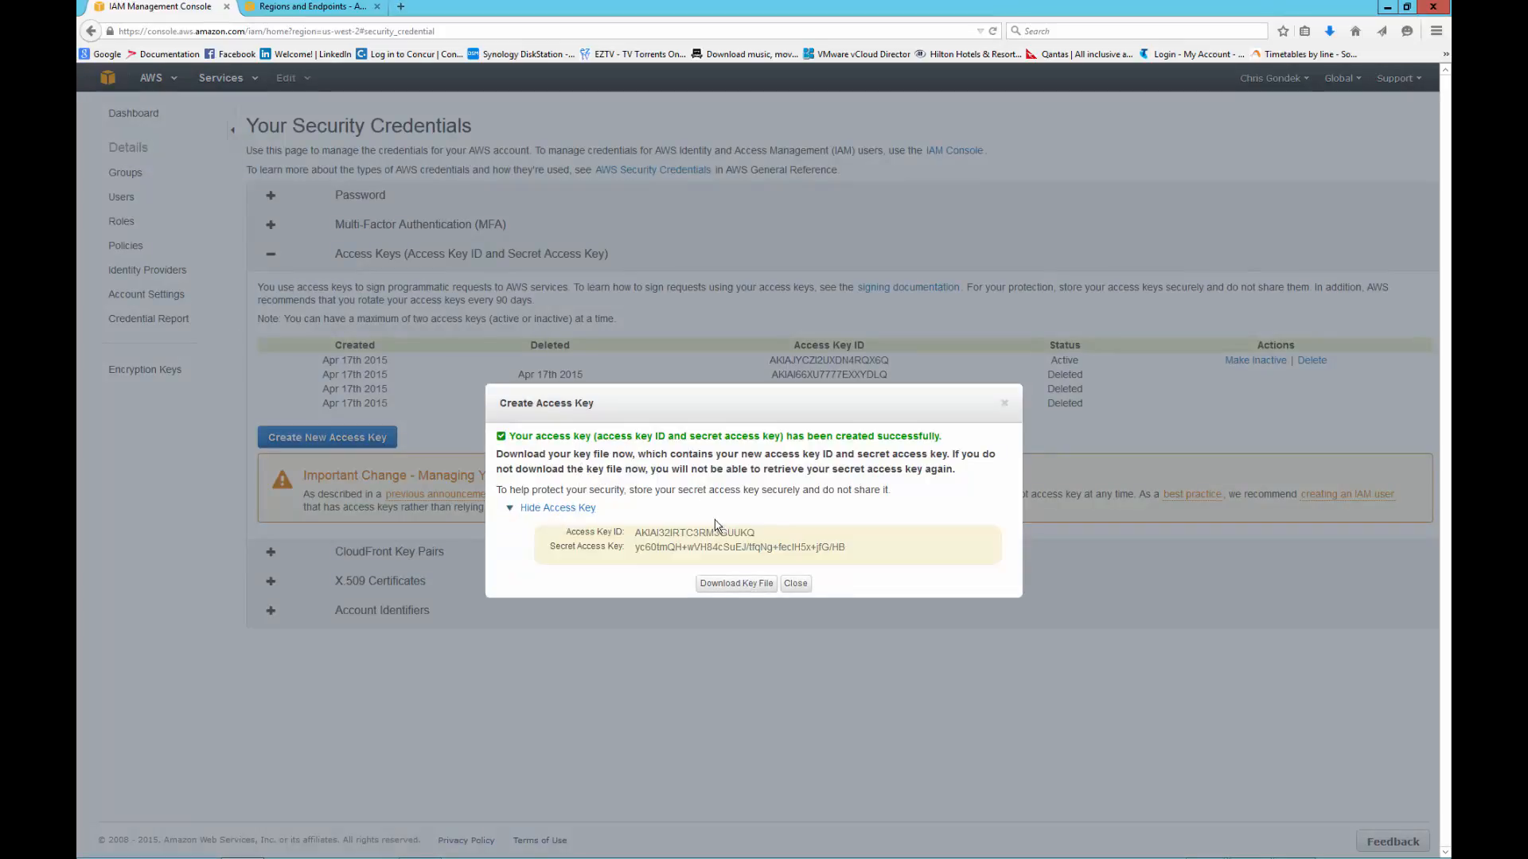
- Download the new access key's file, rootkey.csv, choosing to save it
left_click(738, 584)
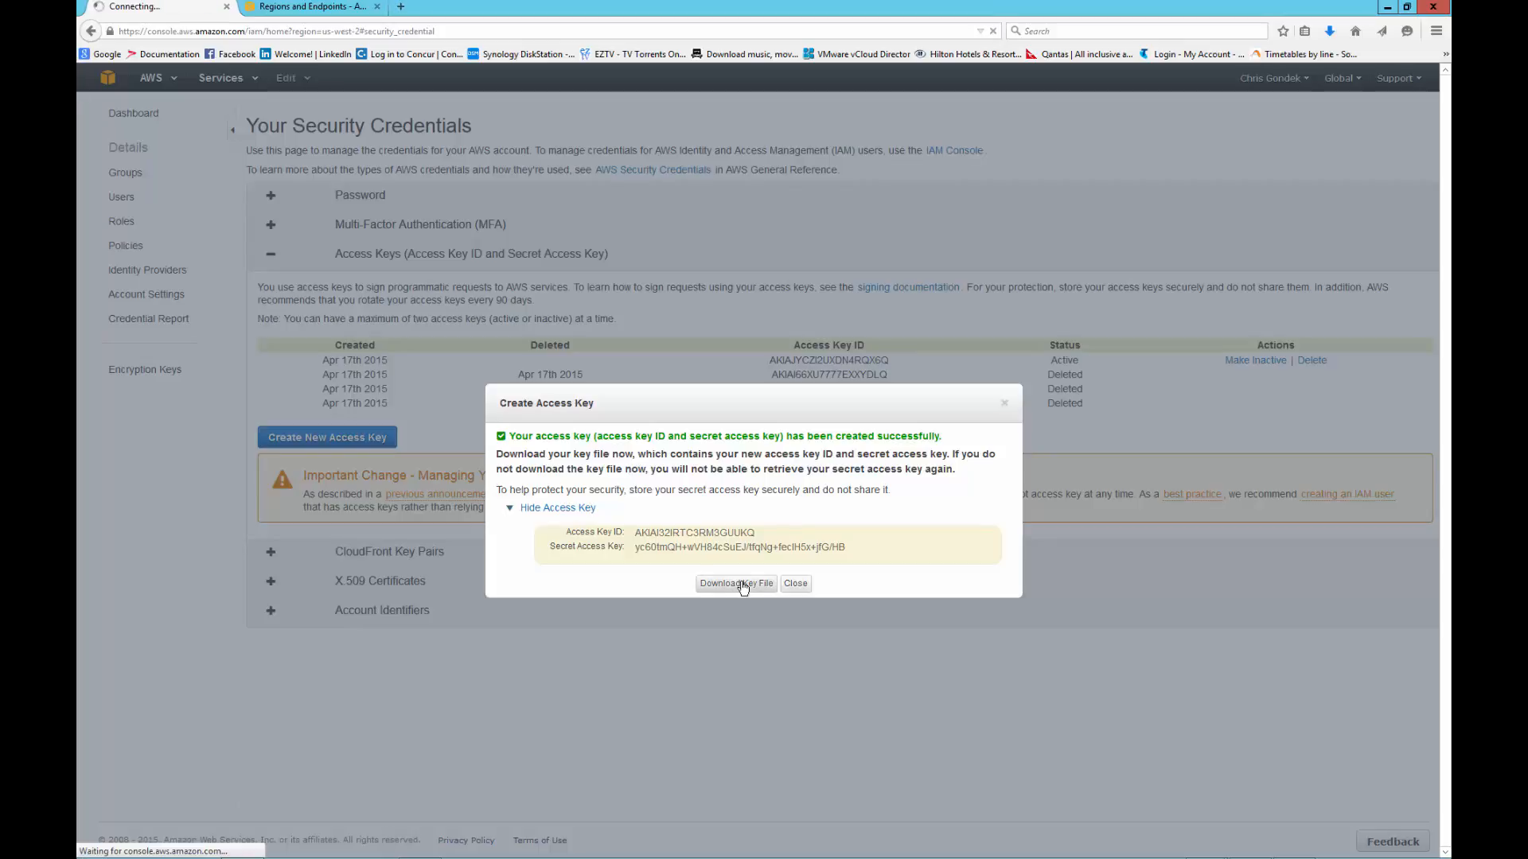
left_click(549, 413)
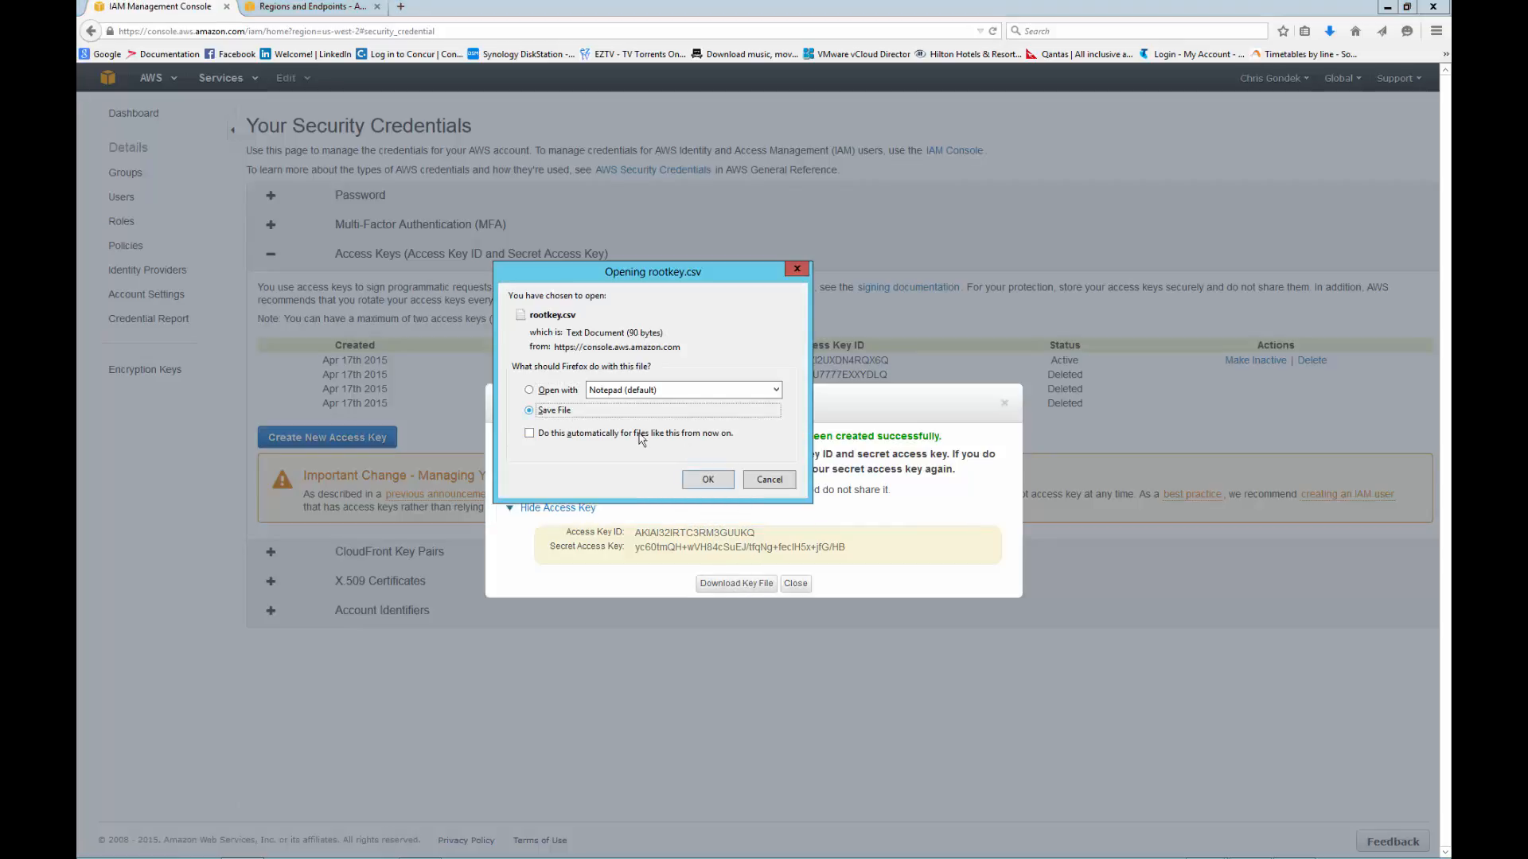
left_click(708, 479)
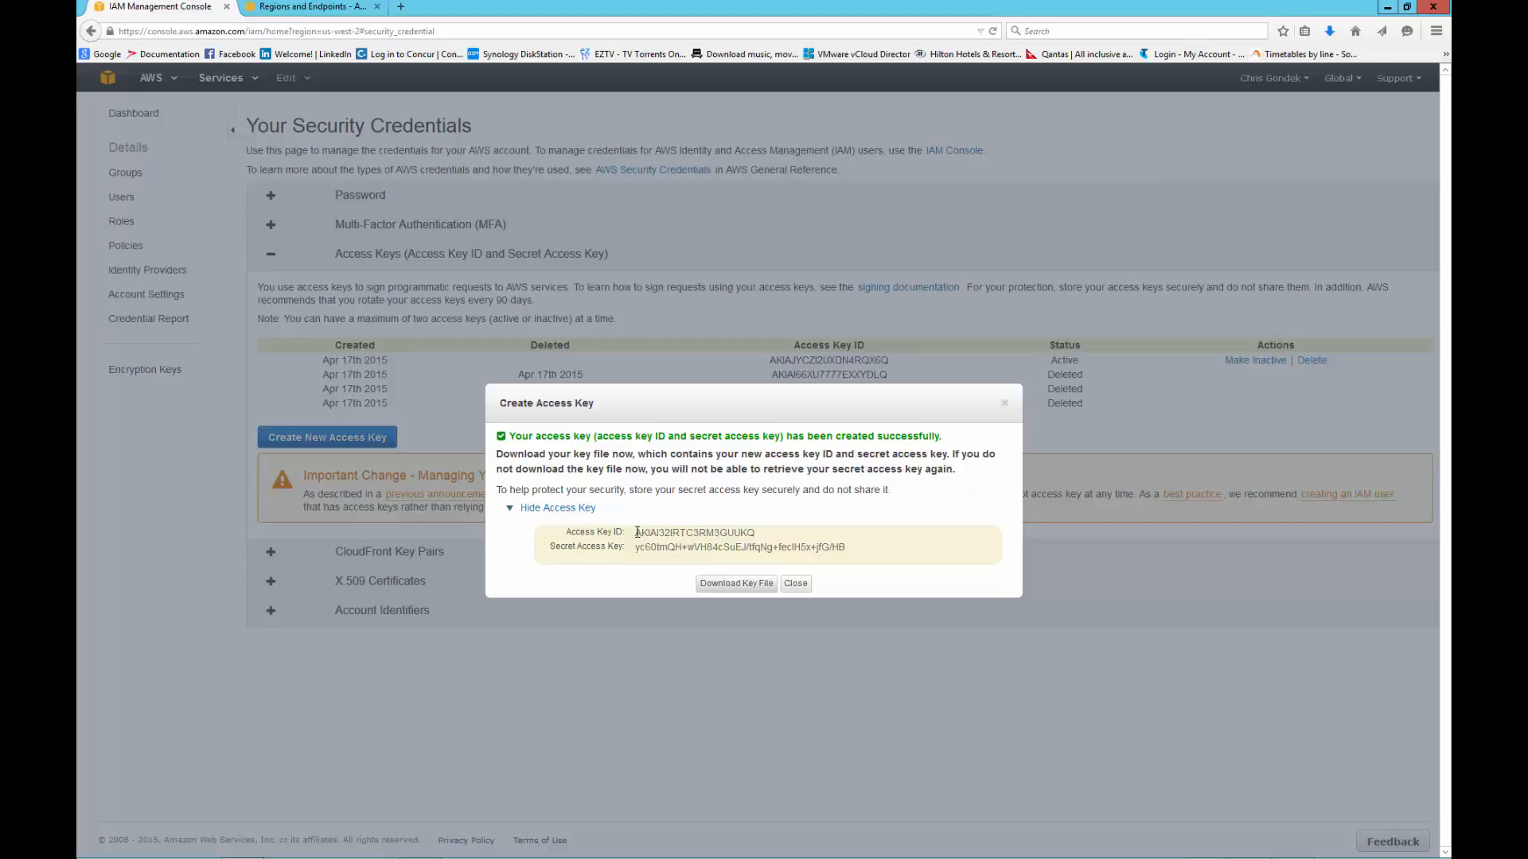
- Copy the new access key ID and switch to the CommCell Console
left_click_drag(636, 532, 756, 534)
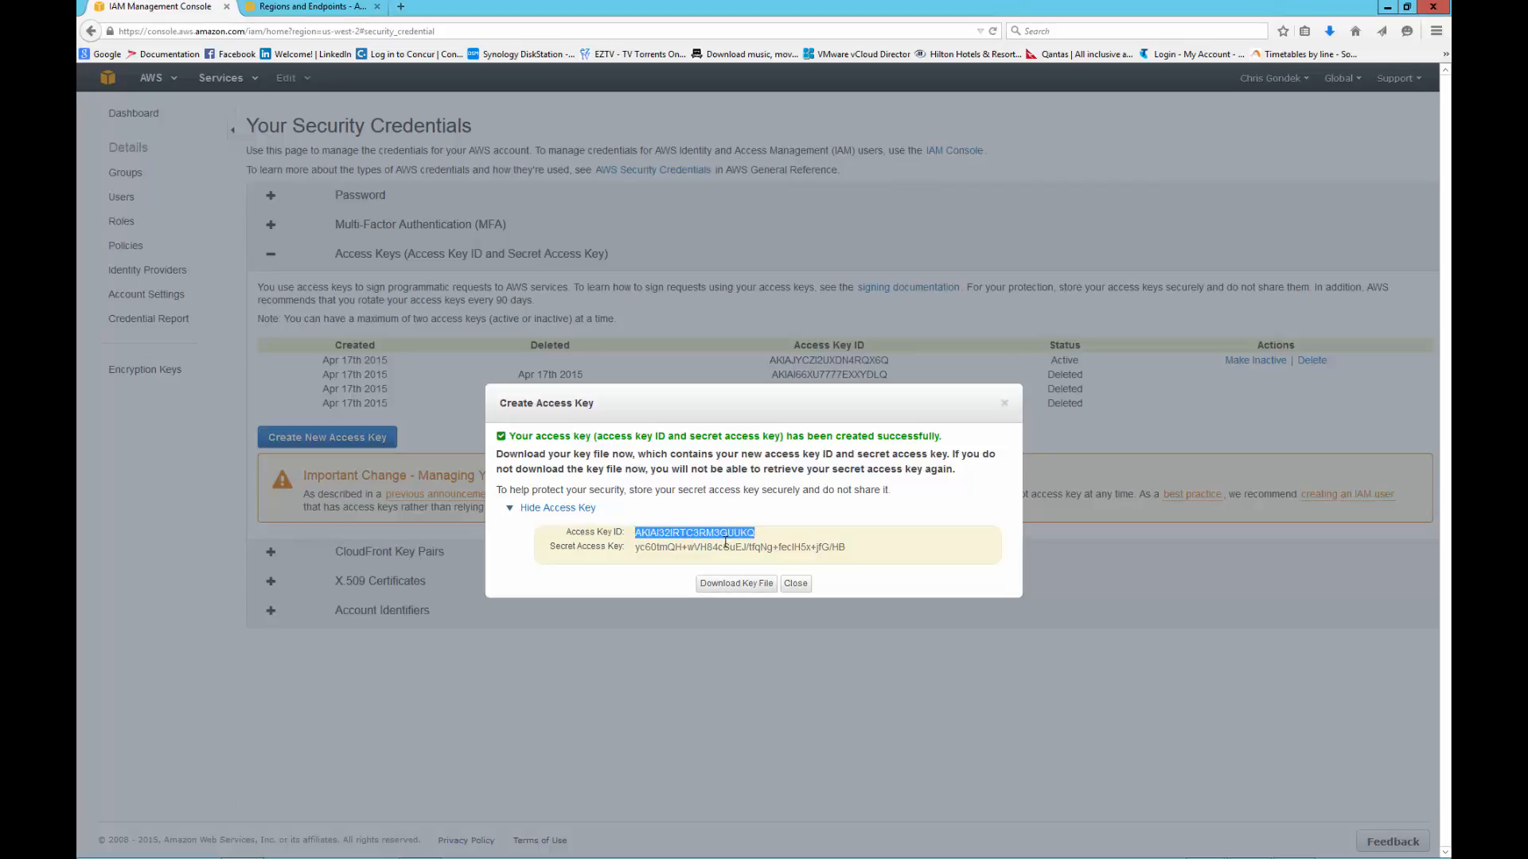
key("alt+Tab")
key("alt+Tab")
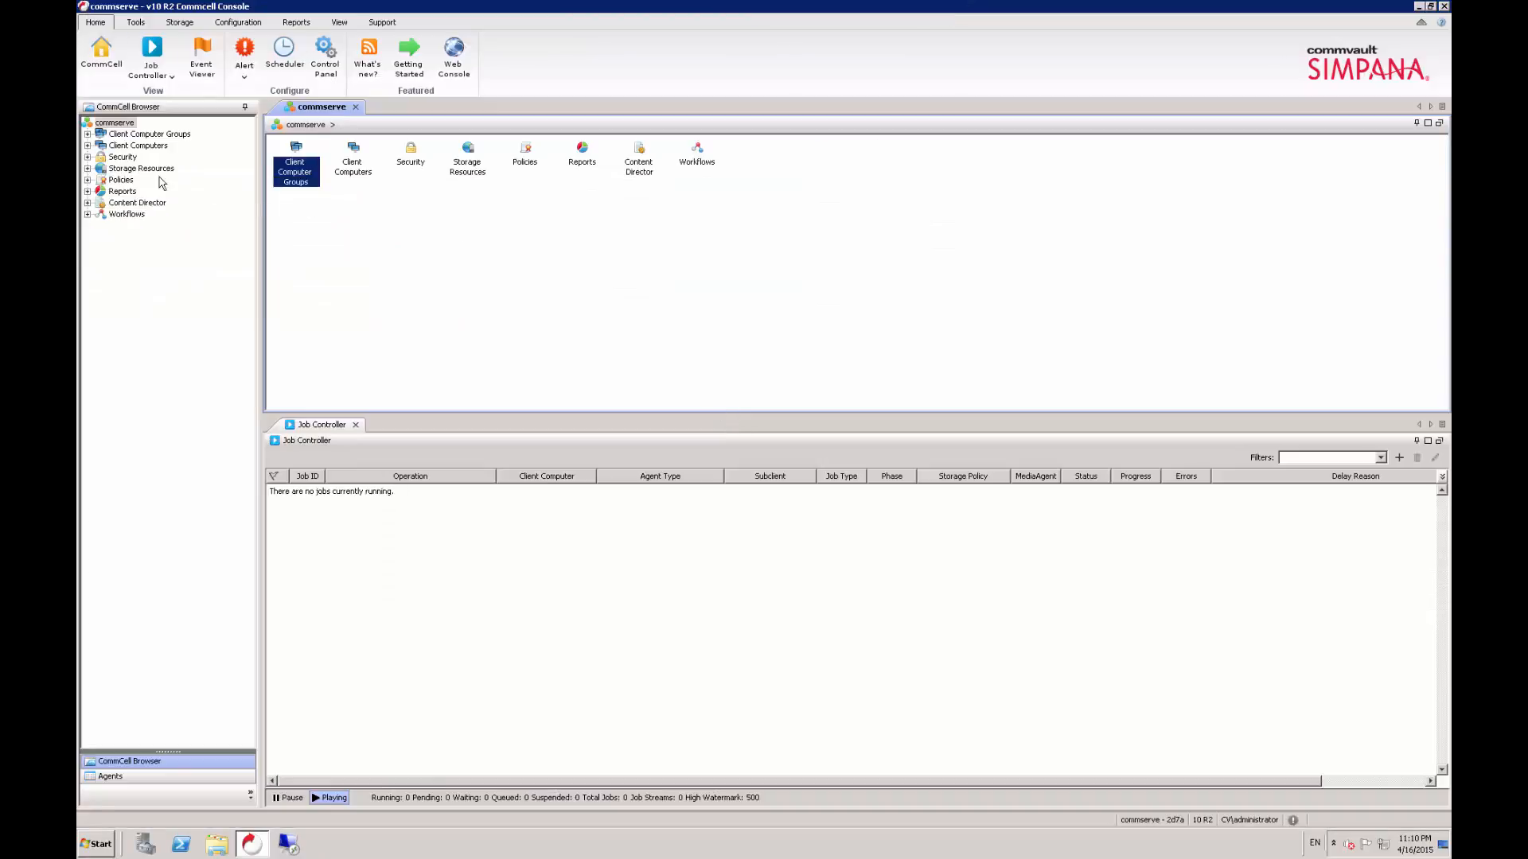
- Start adding a cloud storage library to Libraries under Storage Resources
left_click(87, 170)
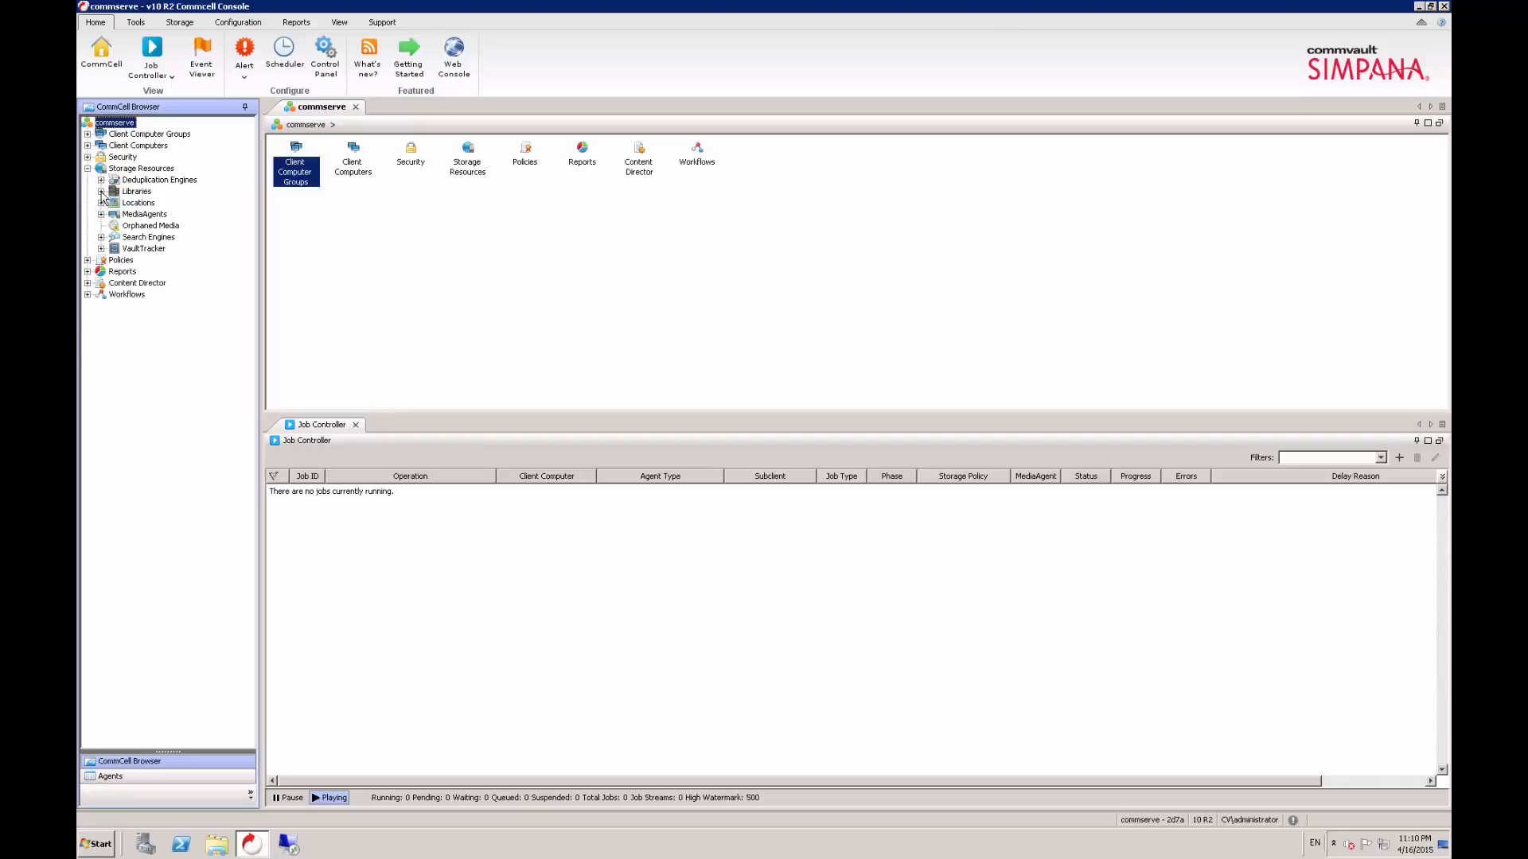
left_click(101, 192)
left_click(133, 193)
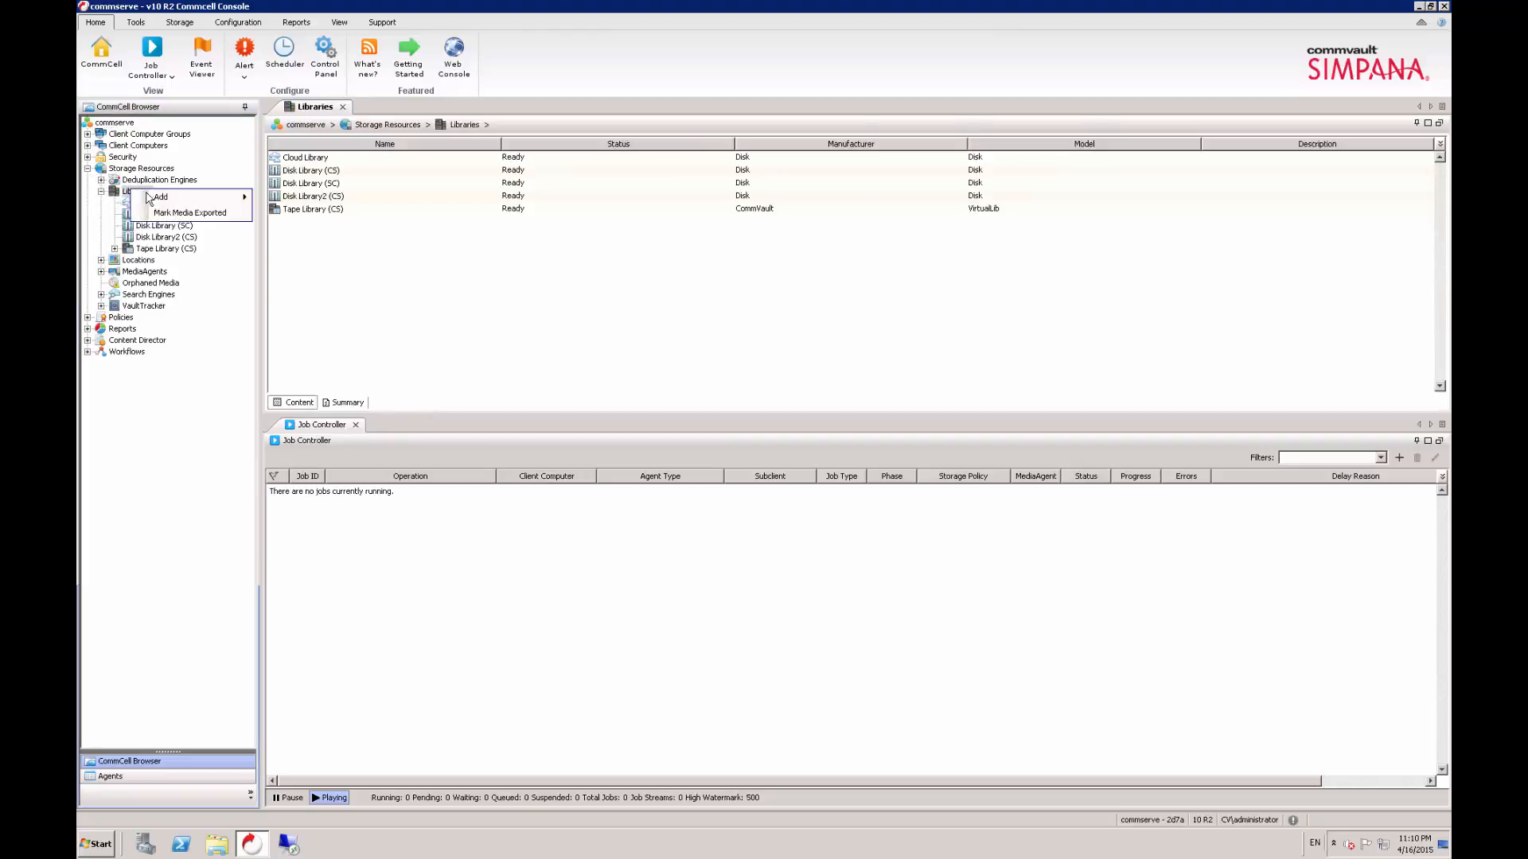
right_click(133, 193)
mouse_move(163, 197)
left_click(322, 216)
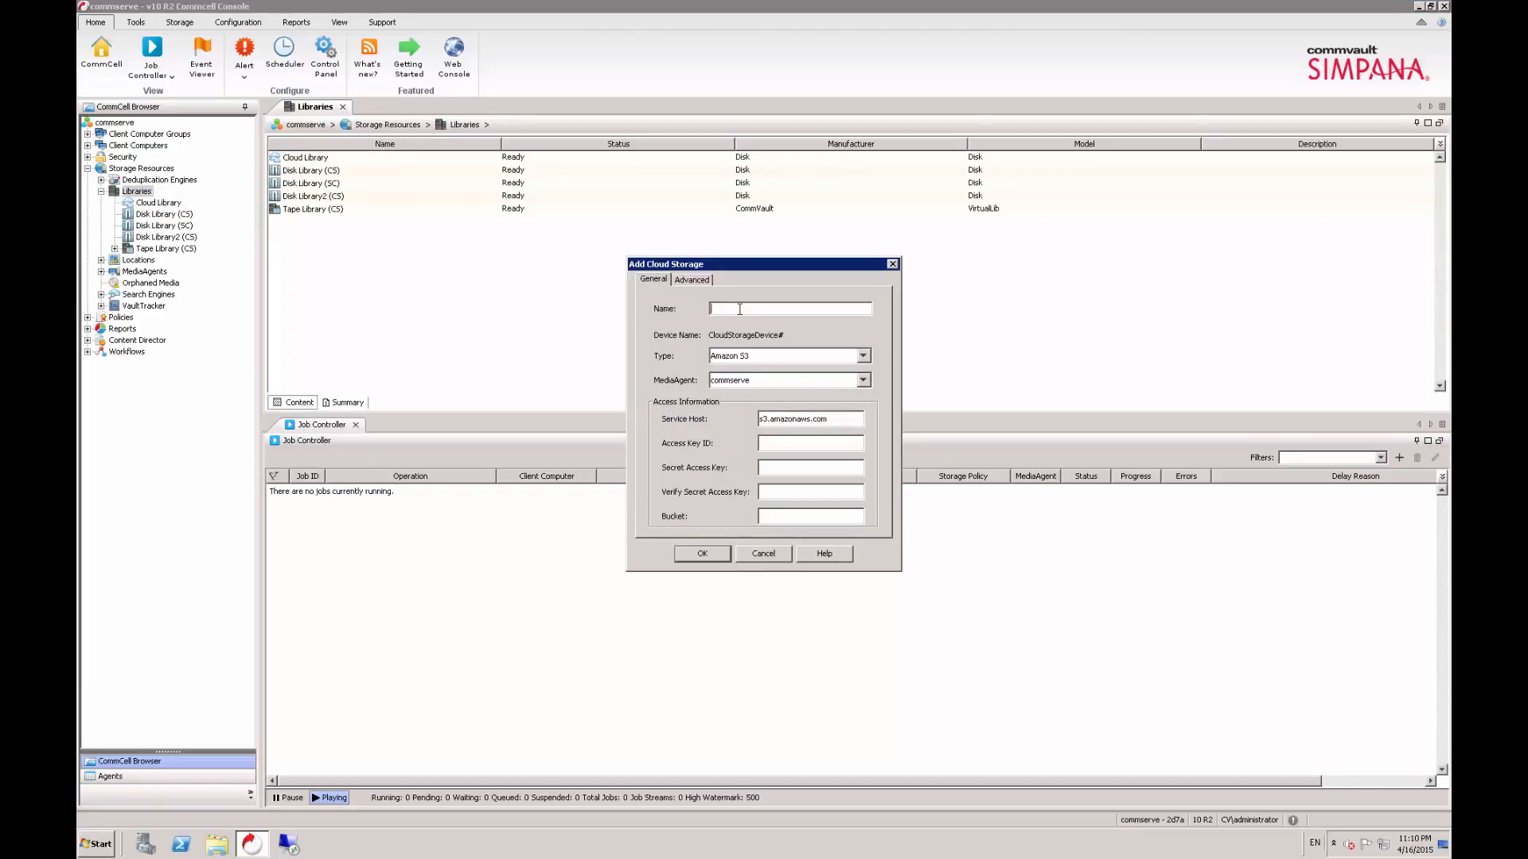
- Name the cloud library AWS_S3_Library and keep Amazon S3 as its type
type("AWS_S3_Library")
left_click(863, 357)
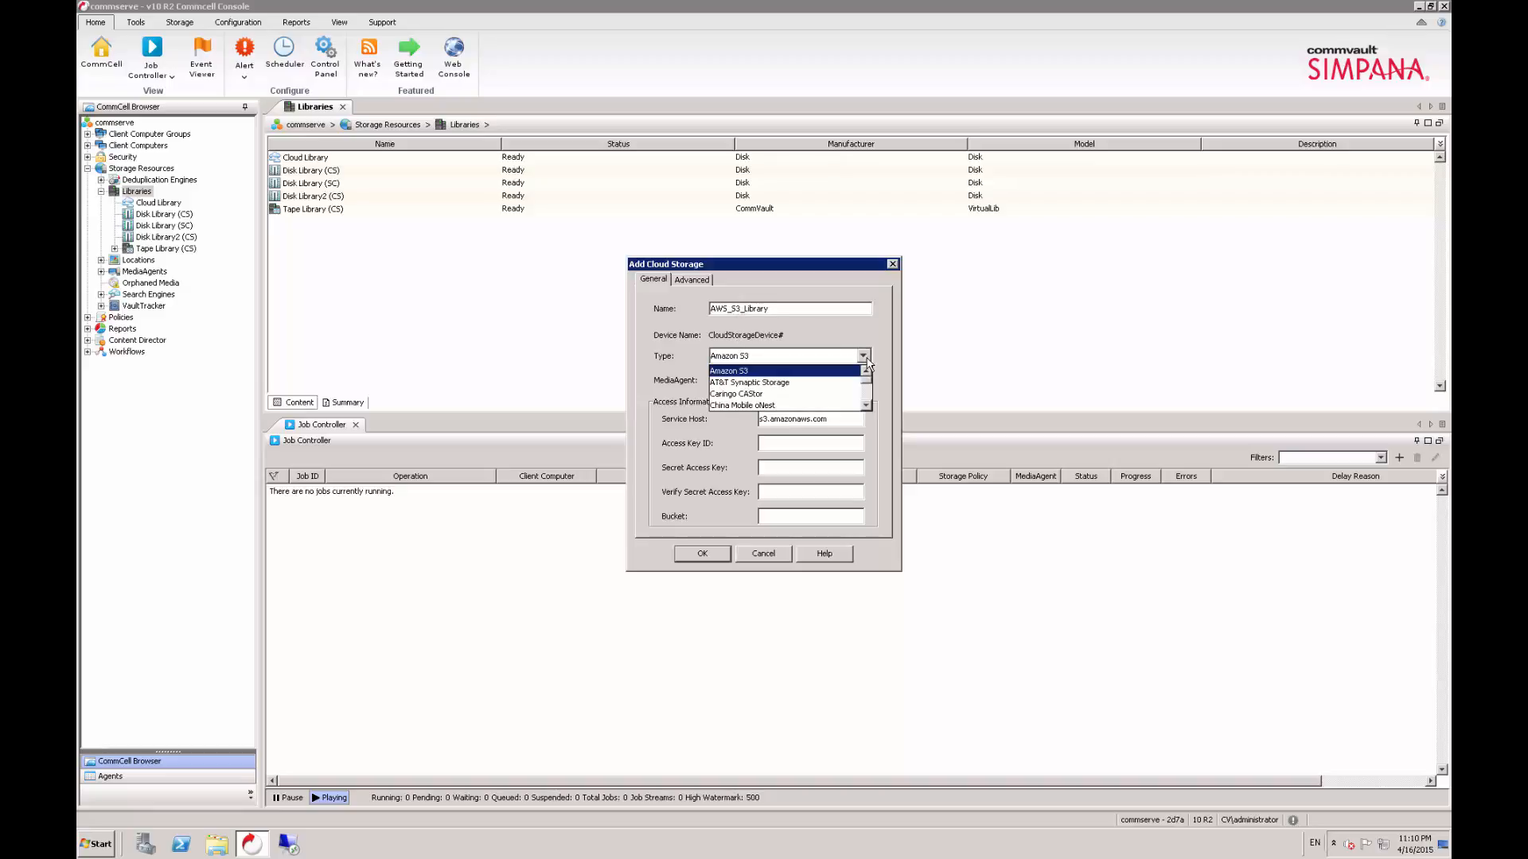
left_click(864, 358)
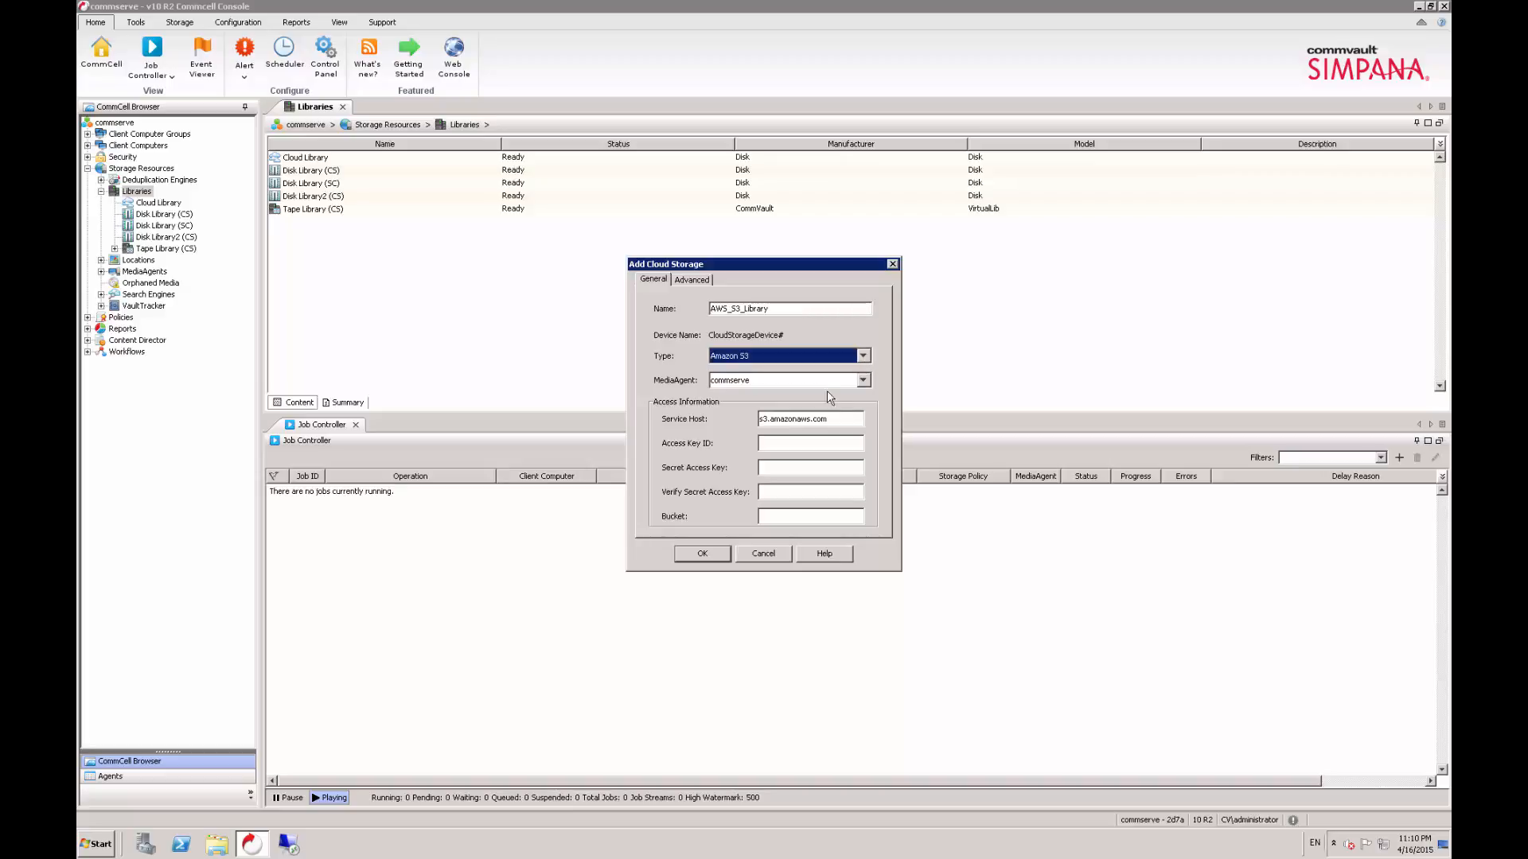
- Paste the copied access key ID into the cloud library's access information
left_click(784, 443)
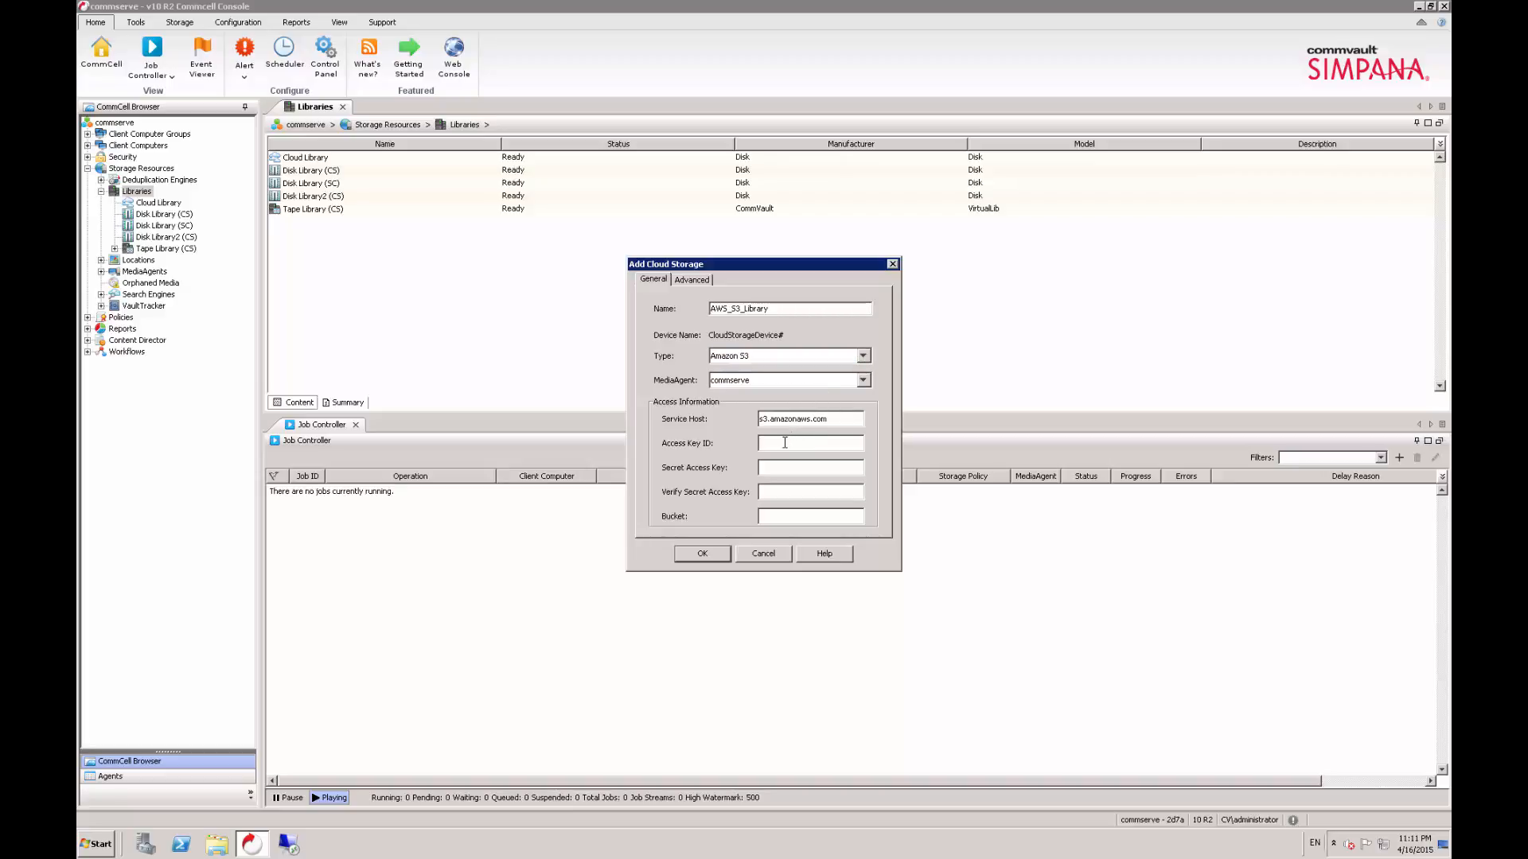
key("ctrl+v")
left_click(805, 467)
- Switch to the AWS console, copy the secret access key, and return to the CommCell Console
left_click(904, 9)
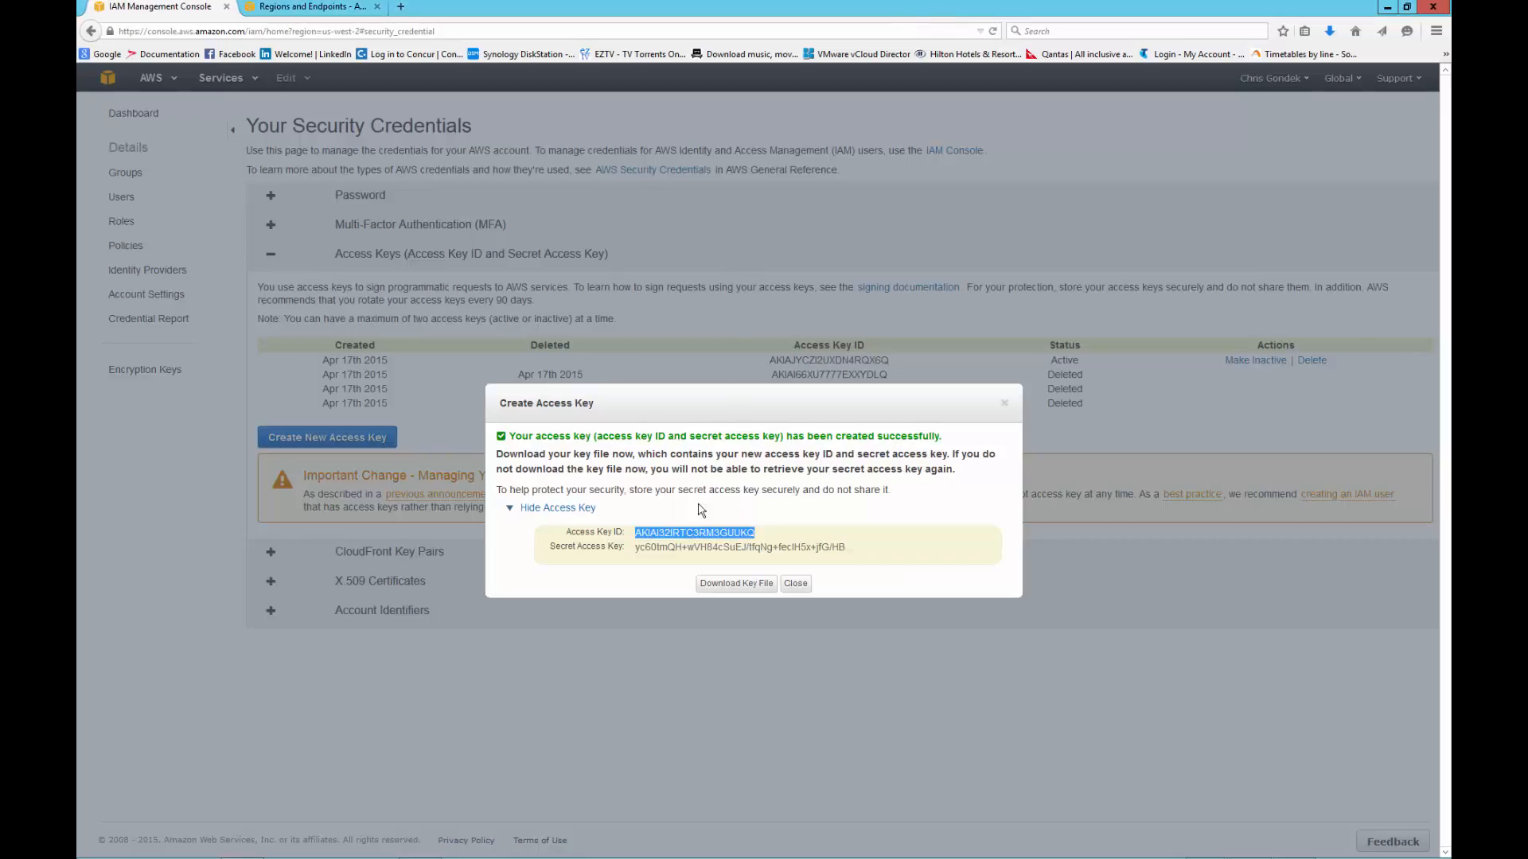
left_click(644, 548)
left_click_drag(645, 548, 842, 548)
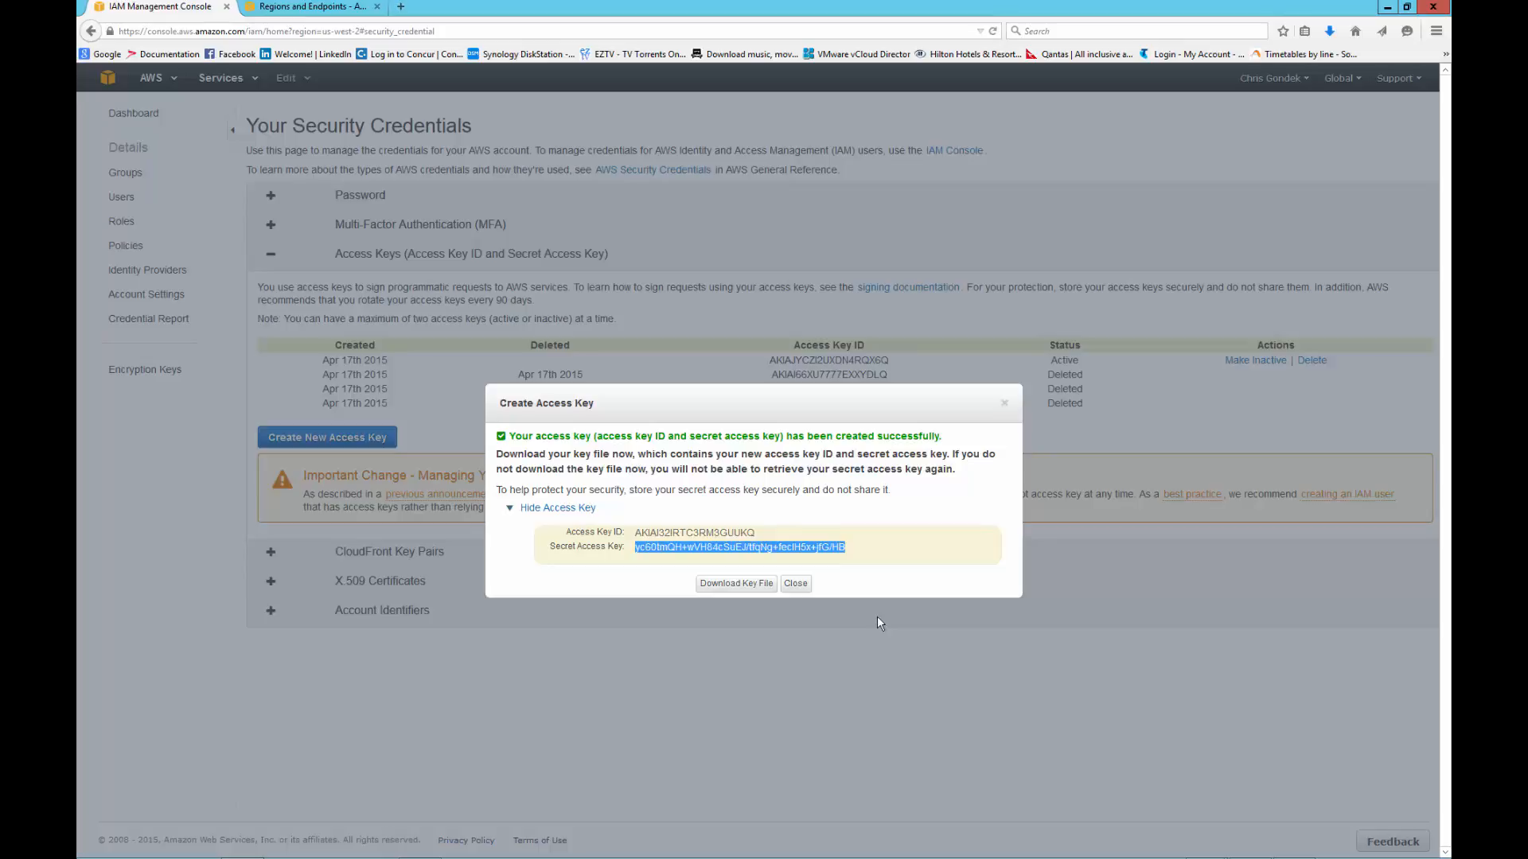
key("alt+Tab")
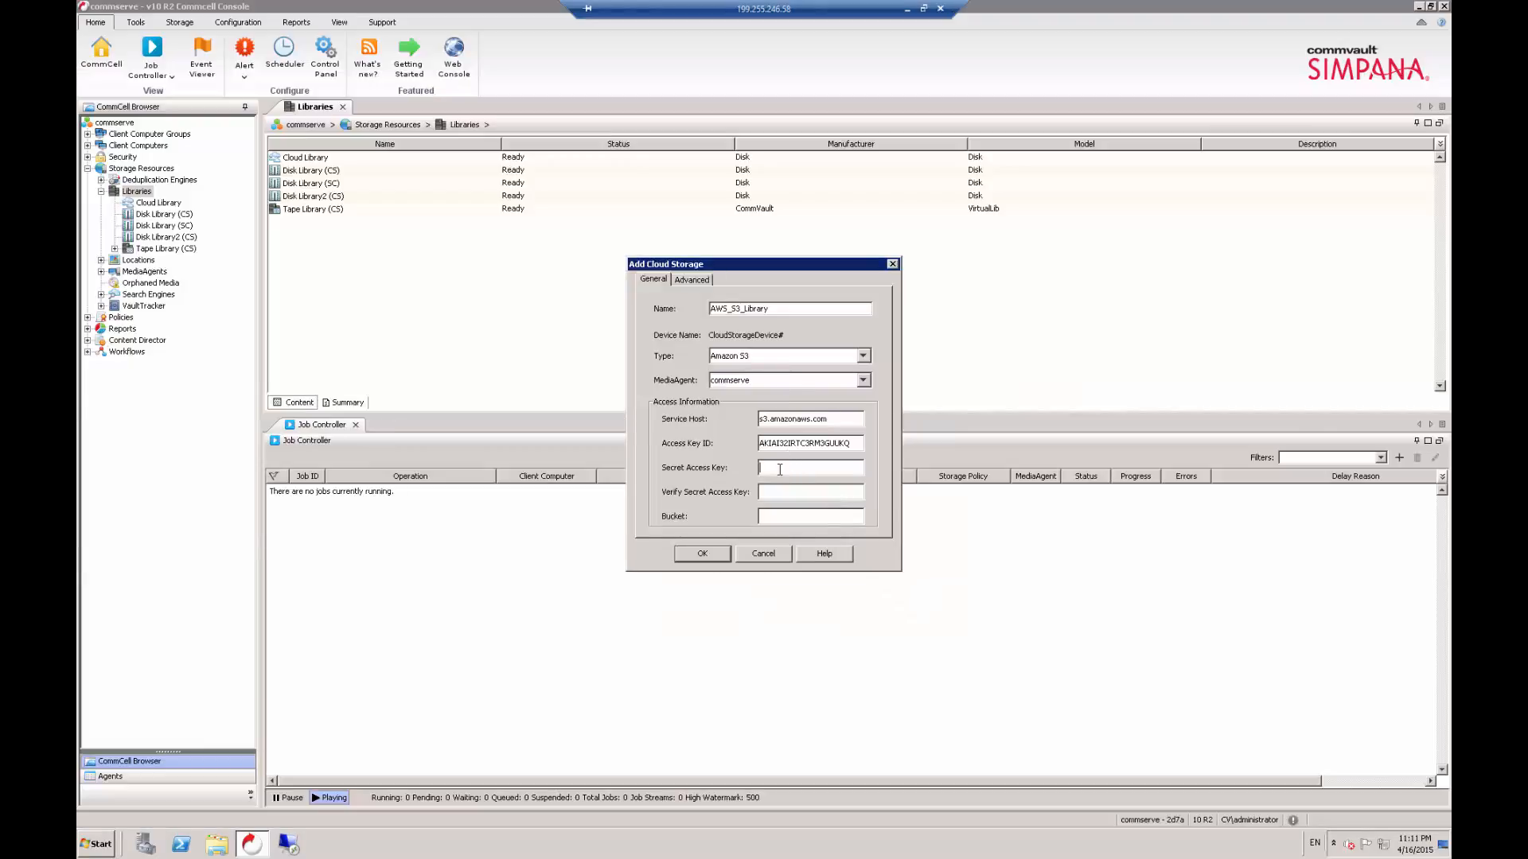
- Paste the secret access key into both the key and verification fields, and create the cloud library
key("ctrl+v")
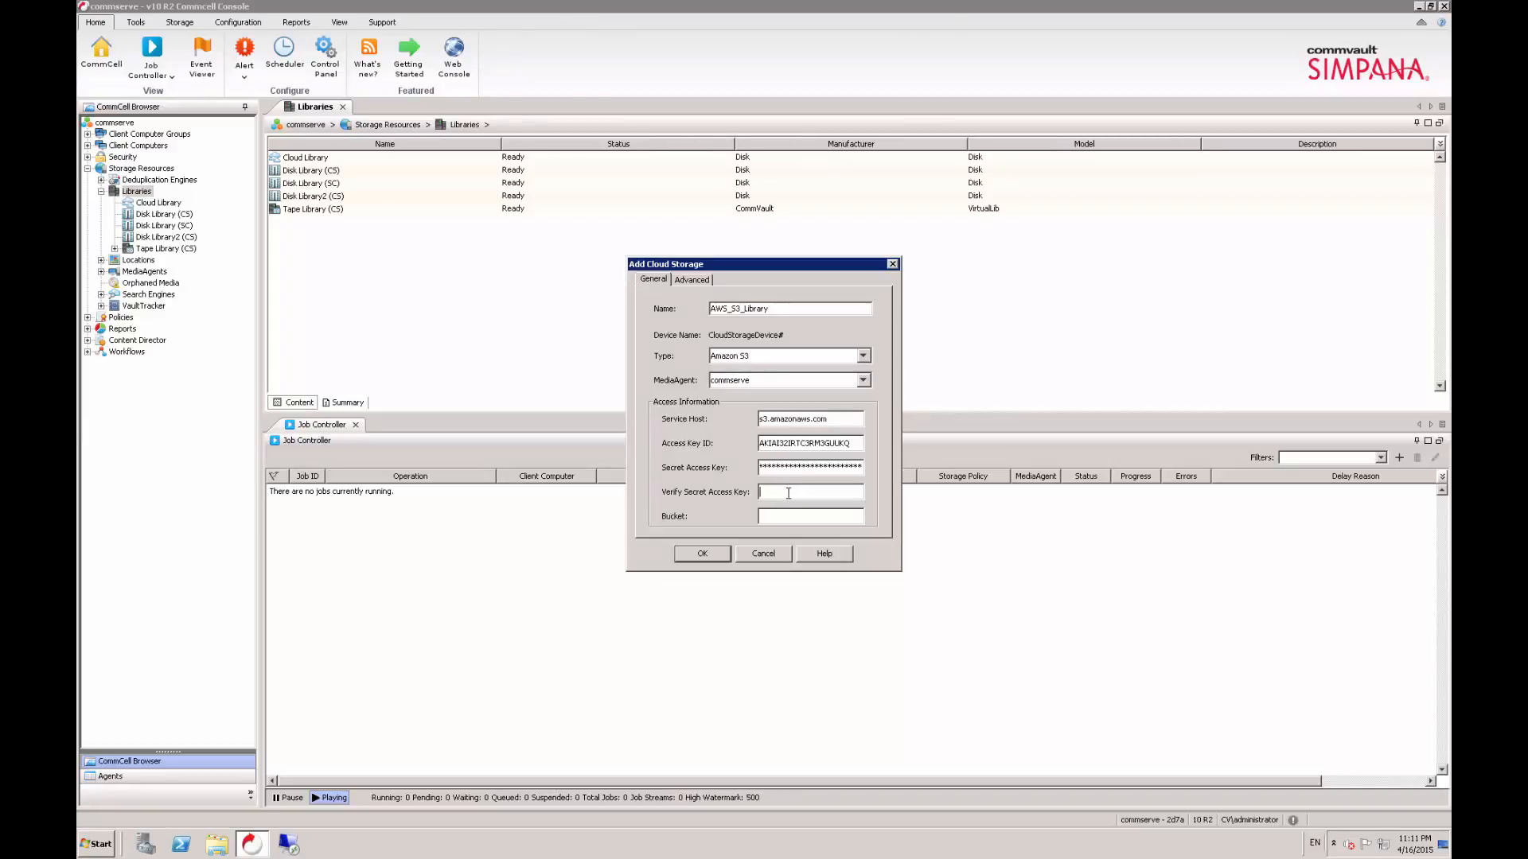
left_click(789, 494)
key("ctrl+v")
left_click(705, 556)
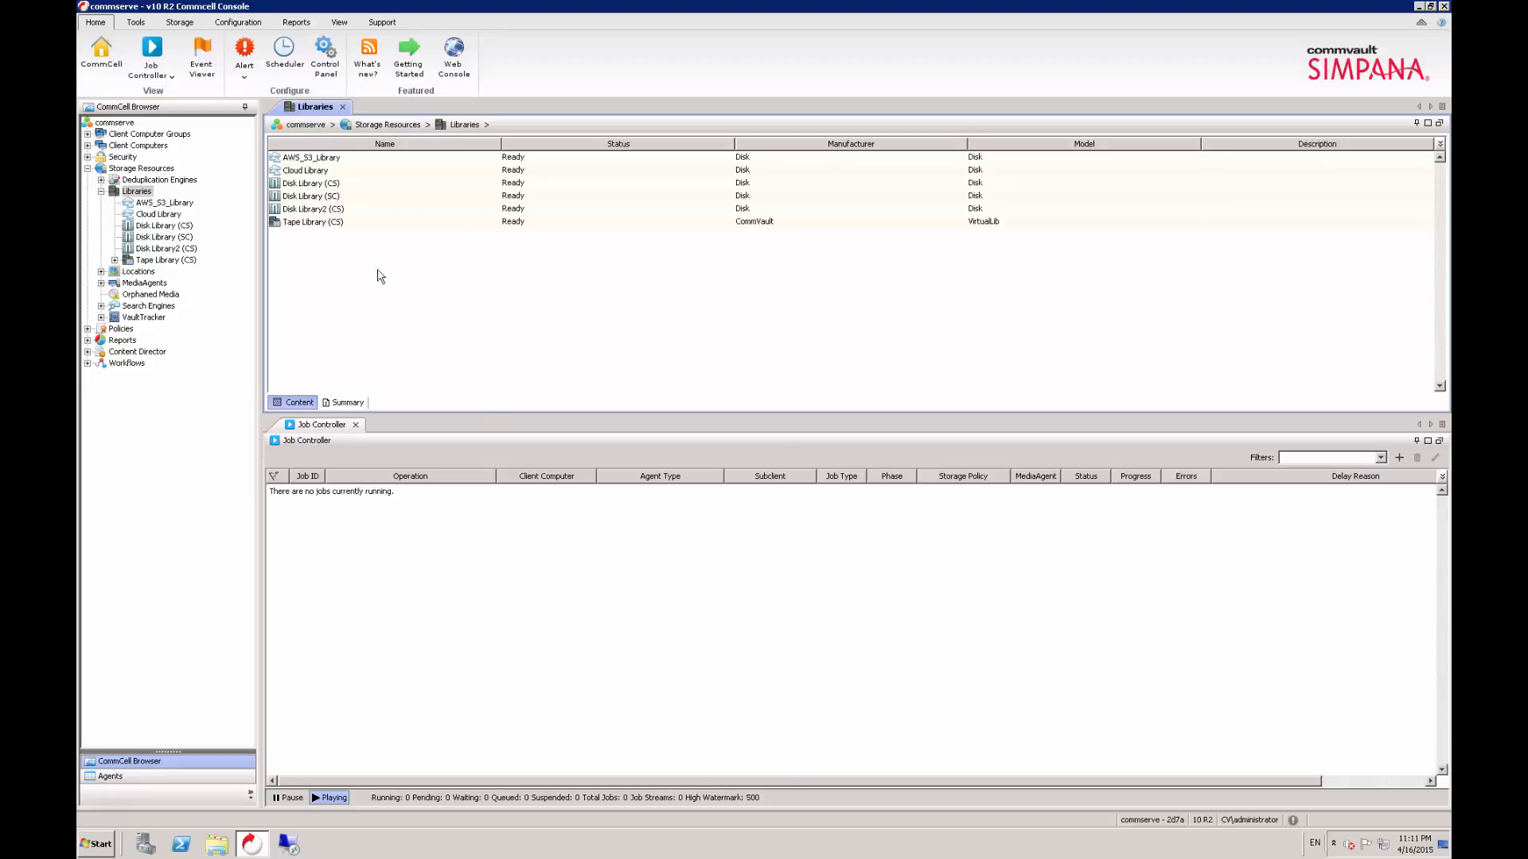
- Start a new storage policy under Policies and accept the wizard's default policy type
left_click(314, 159)
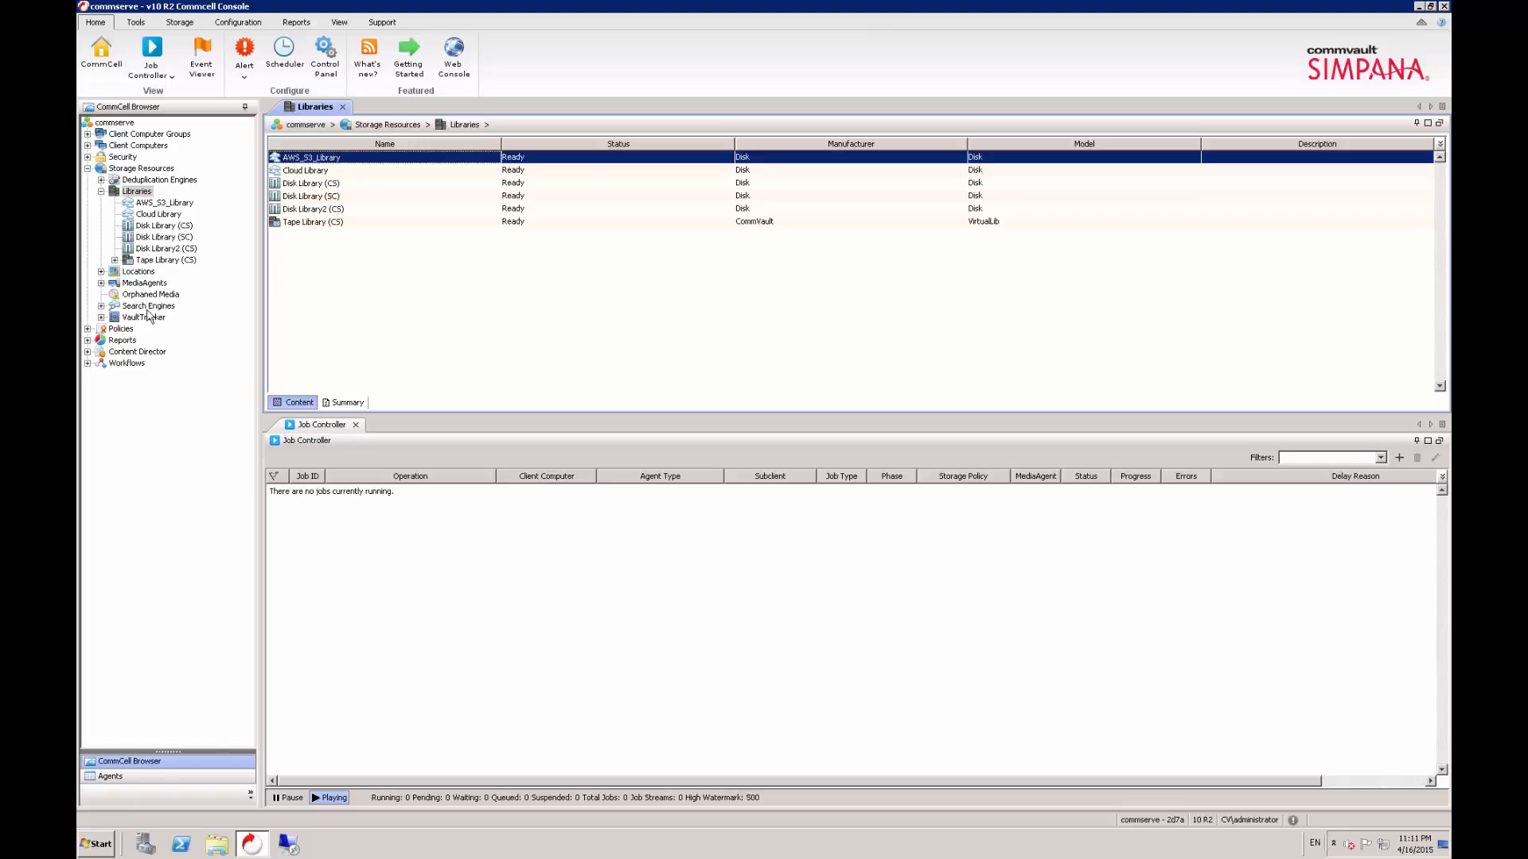
left_click(87, 329)
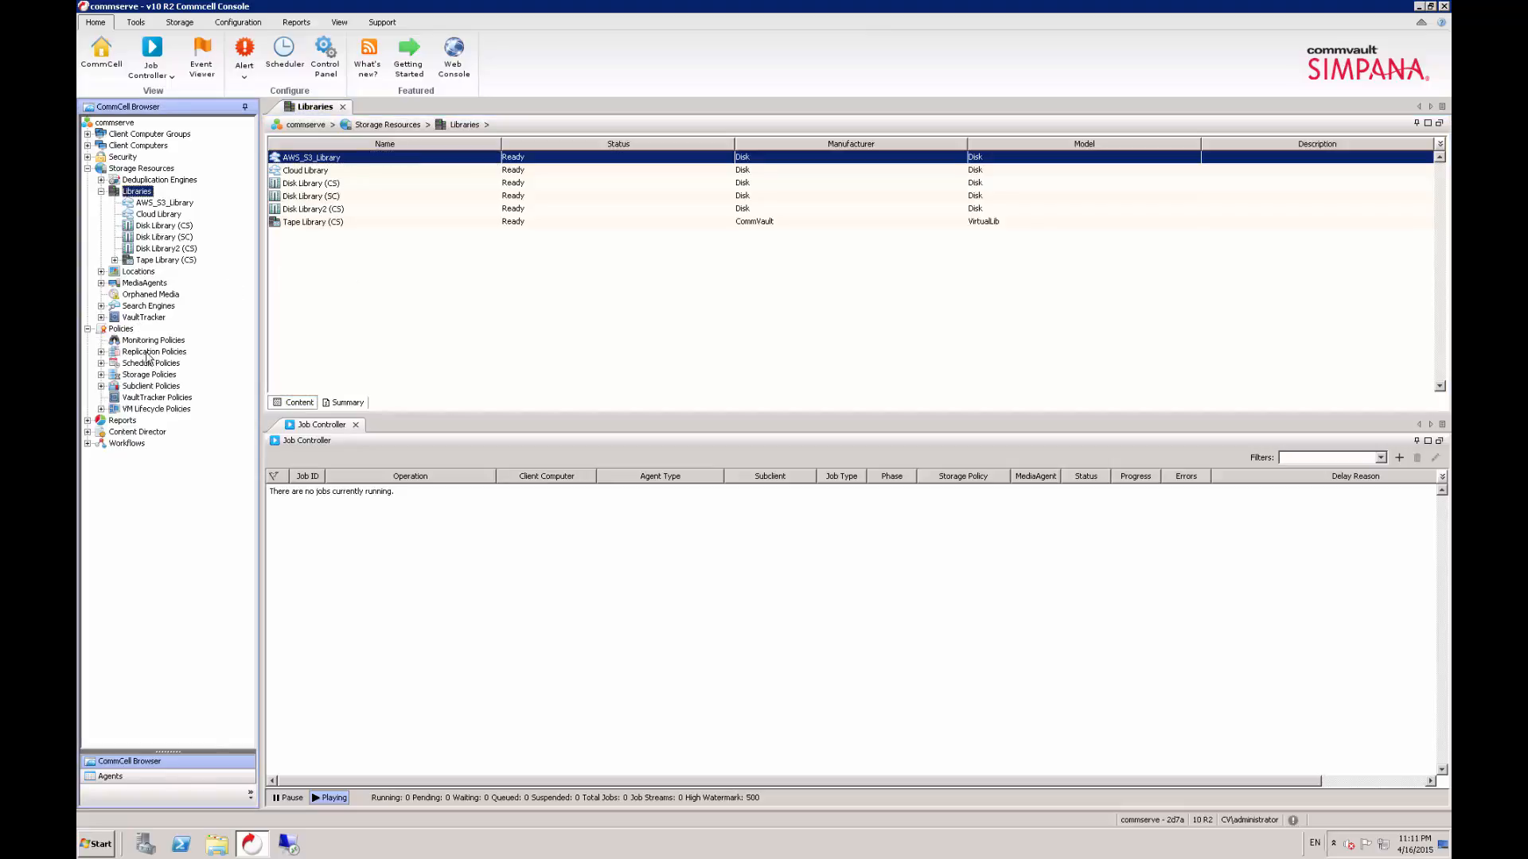
left_click(101, 374)
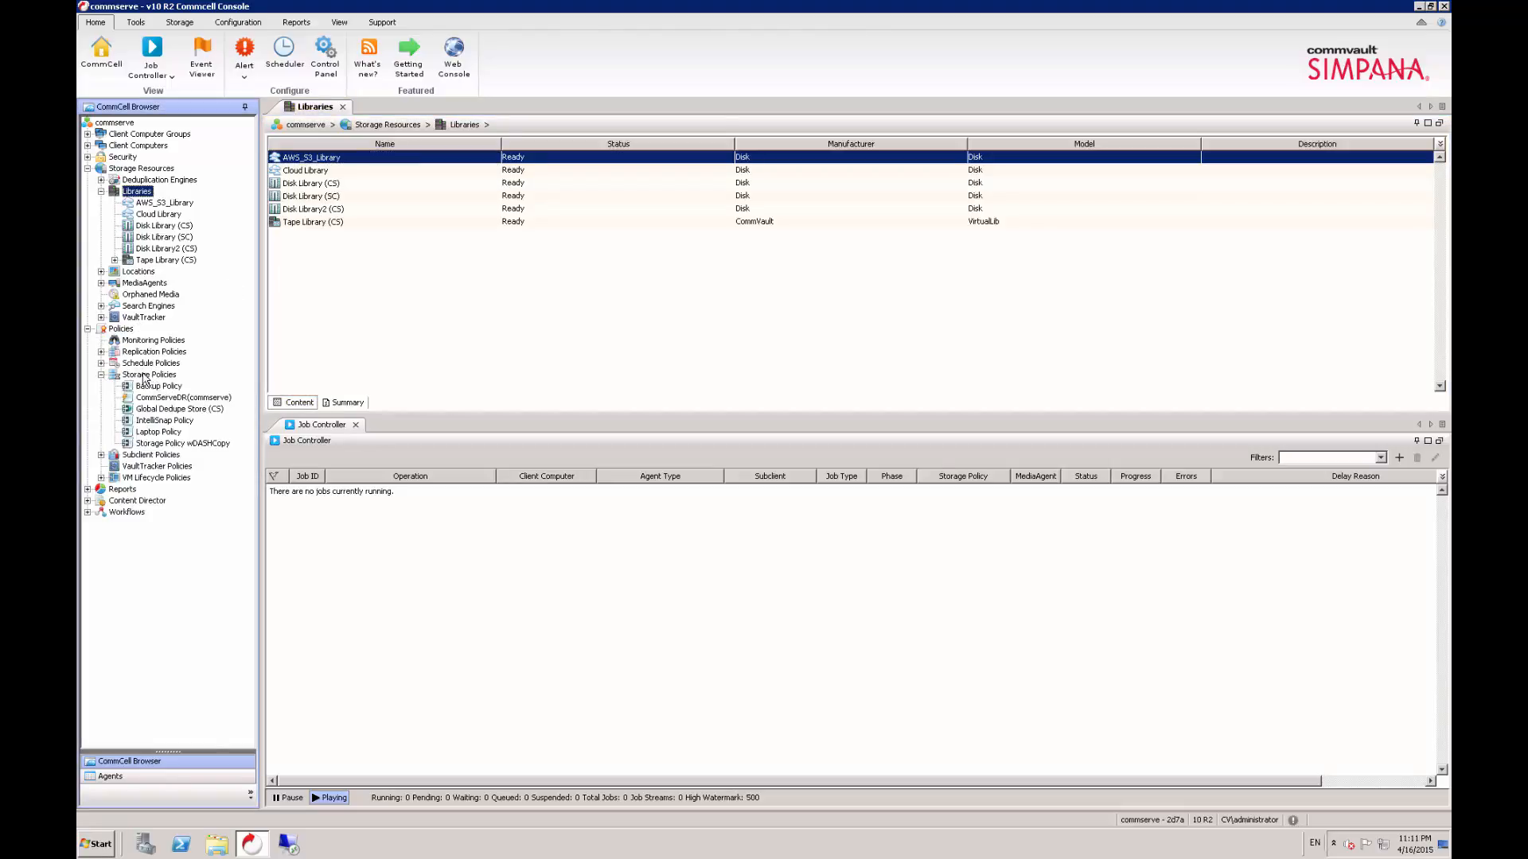
right_click(172, 380)
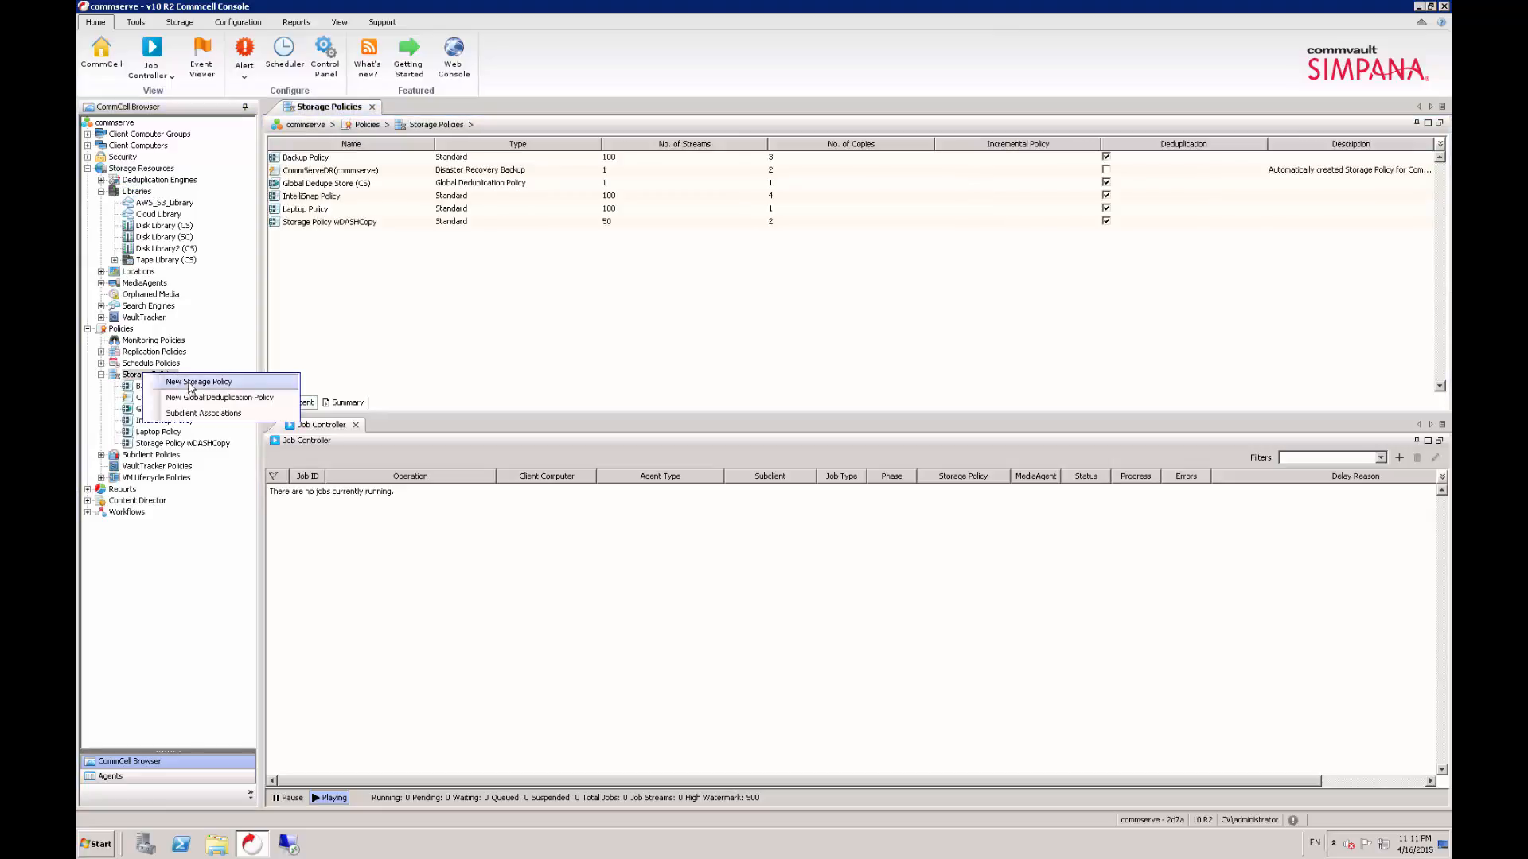
left_click(195, 386)
left_click(885, 538)
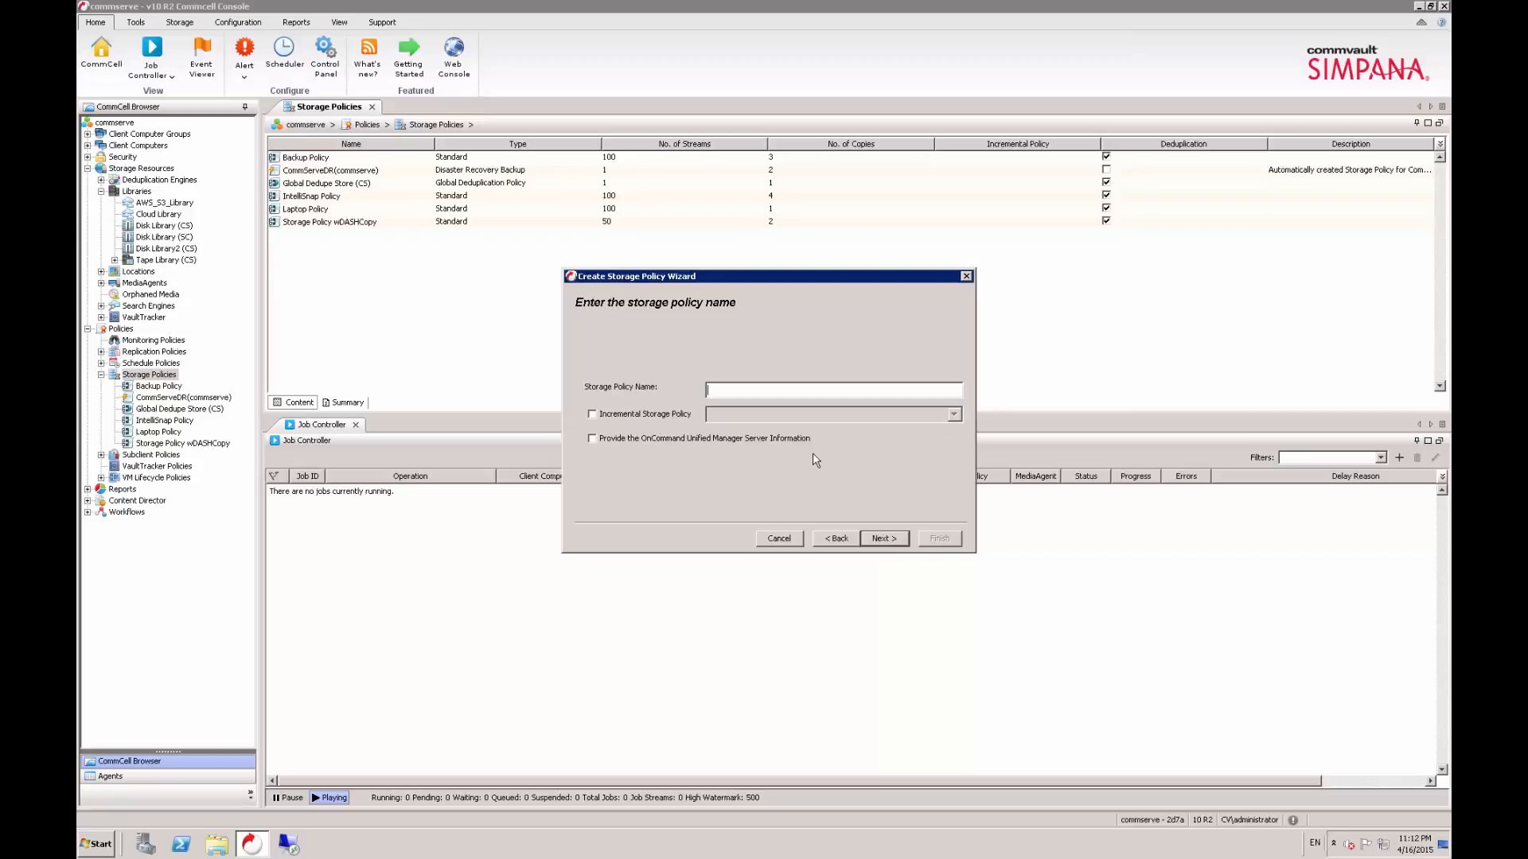
- Name the storage policy AWS_S3 and decline the use of an existing global deduplication policy
type("AWS_S3")
left_click(882, 546)
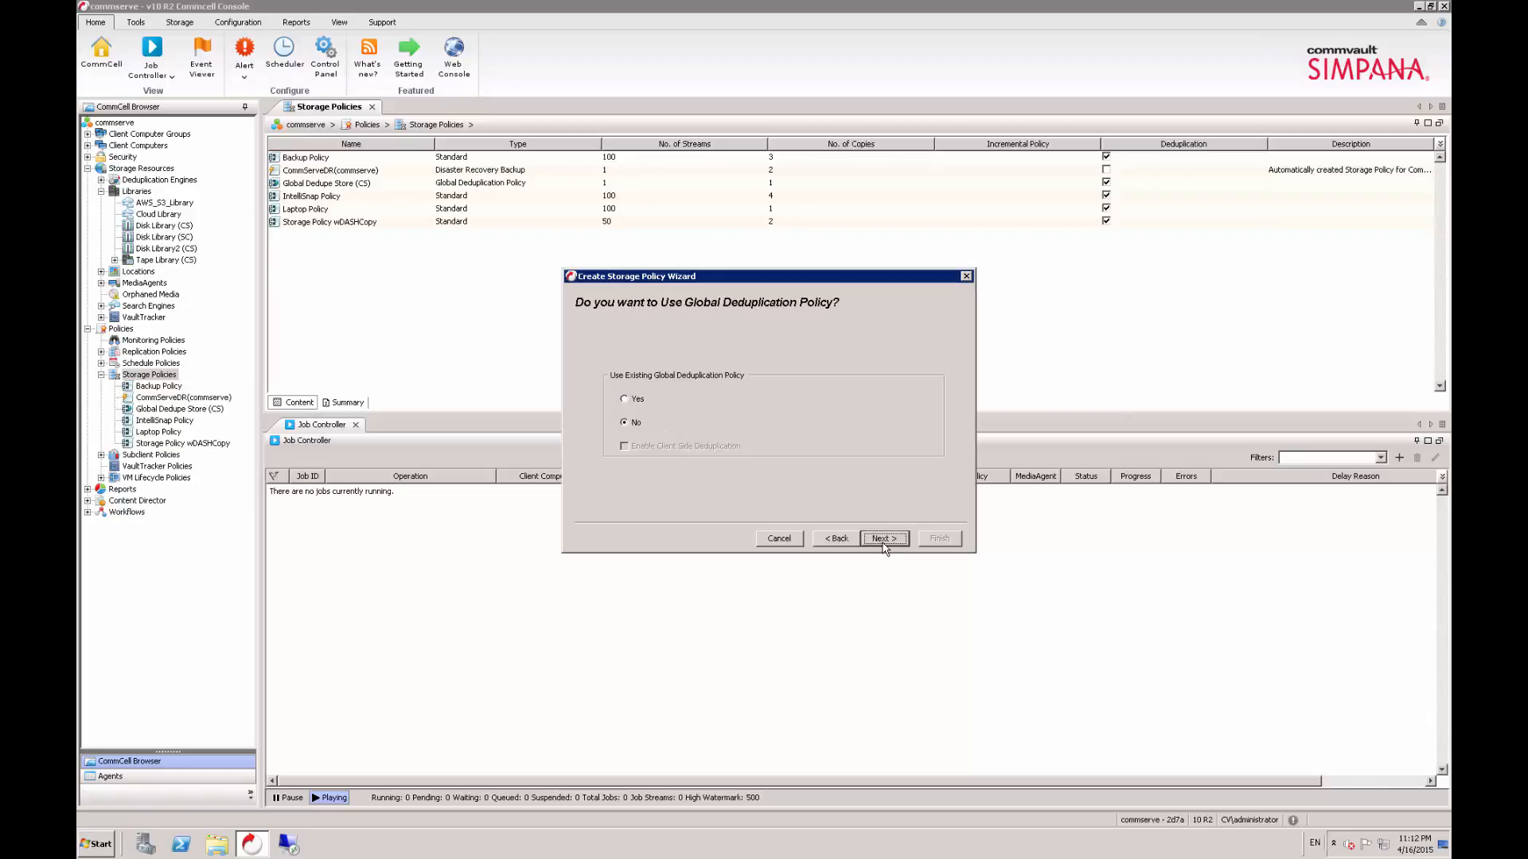
left_click(883, 544)
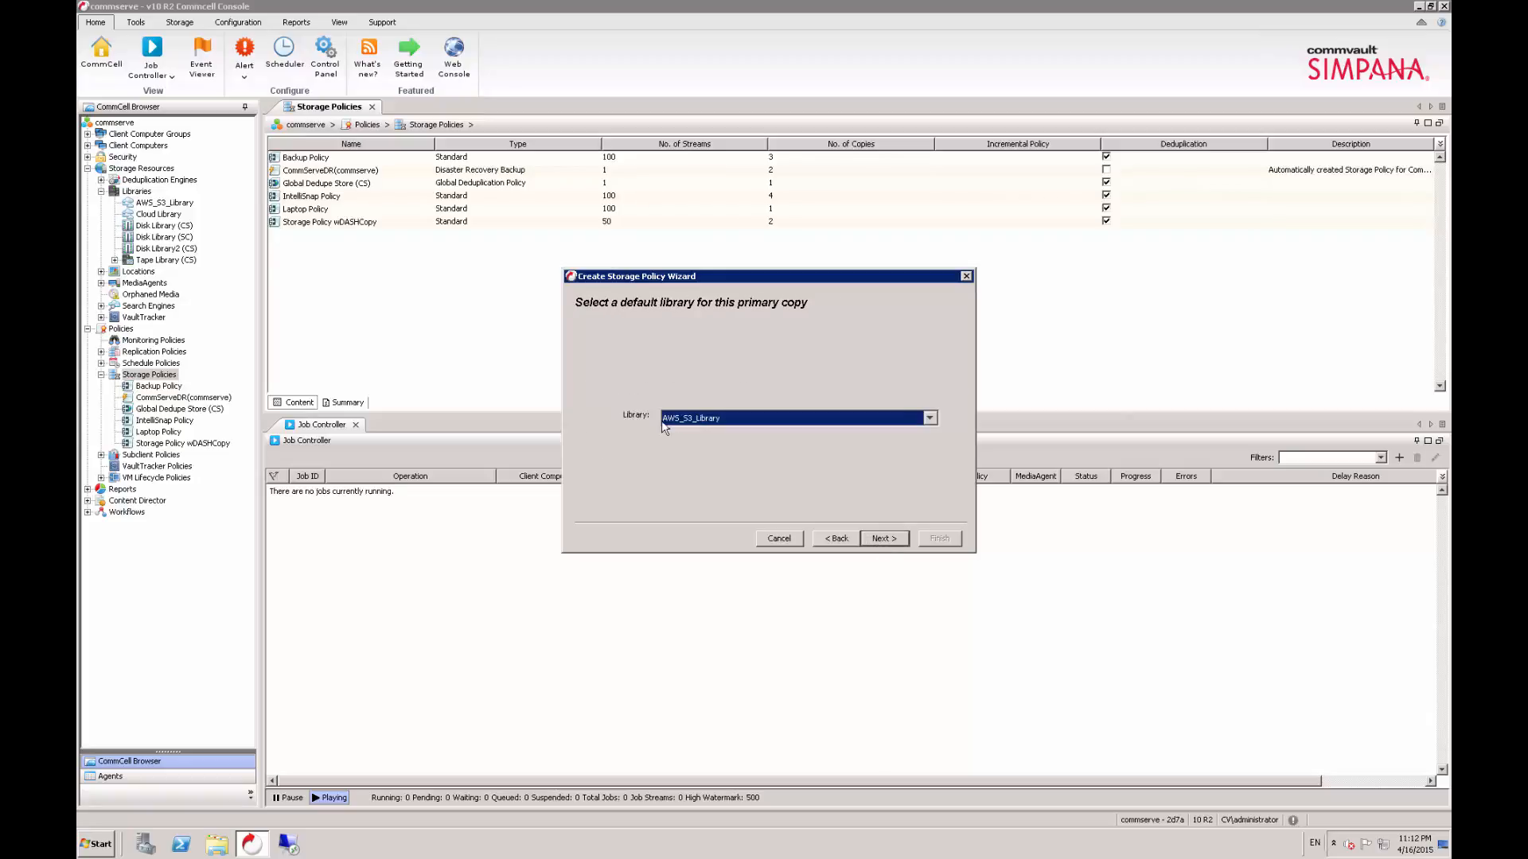
- Use AWS_S3_Library as the primary copy's default library and commserve as its MediaAgent
left_click(931, 420)
left_click(930, 420)
left_click(881, 541)
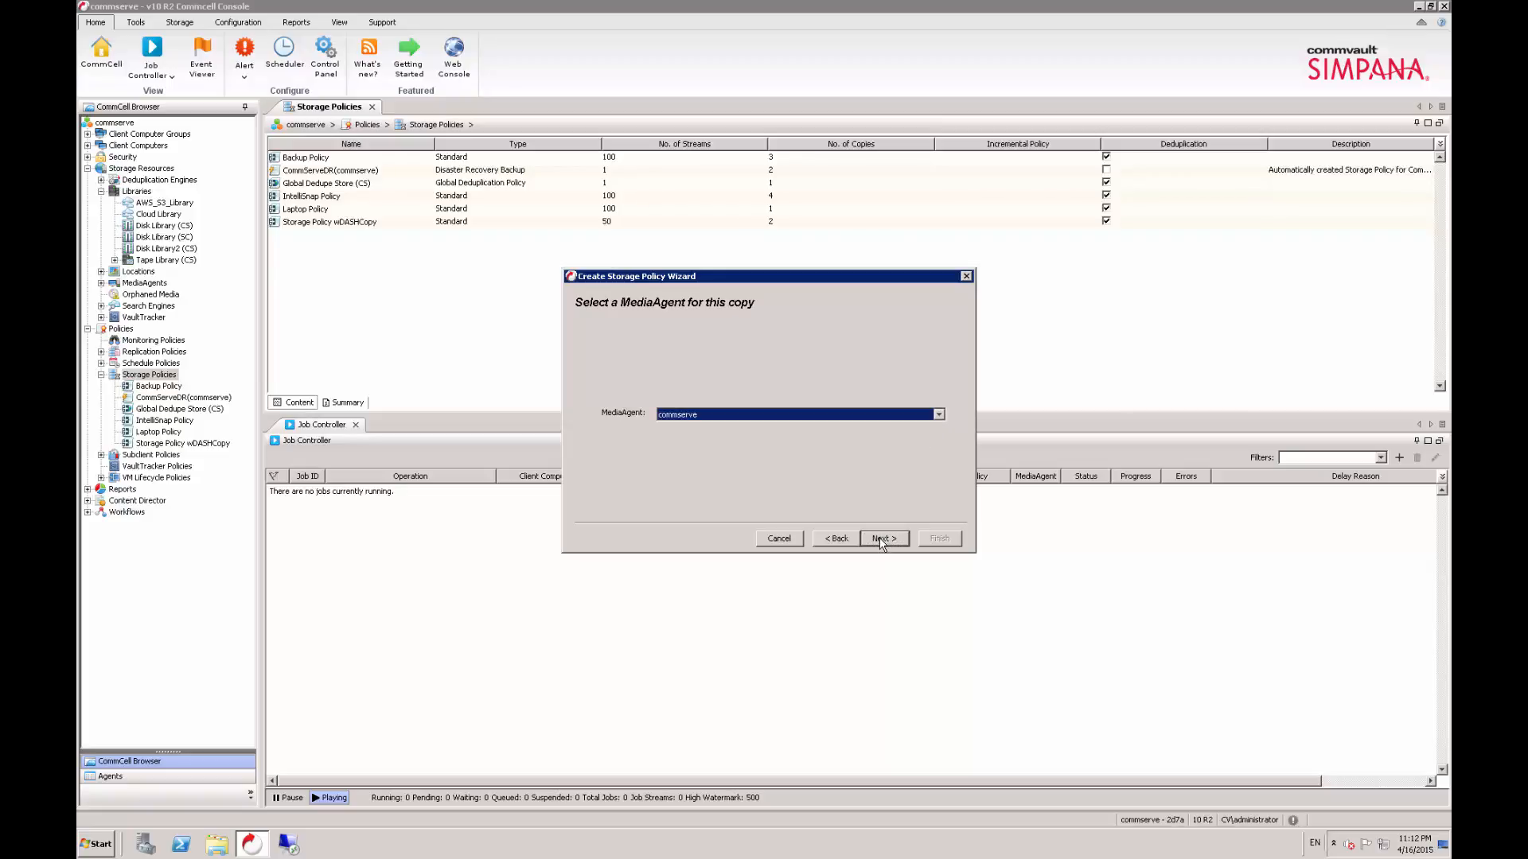
left_click(882, 540)
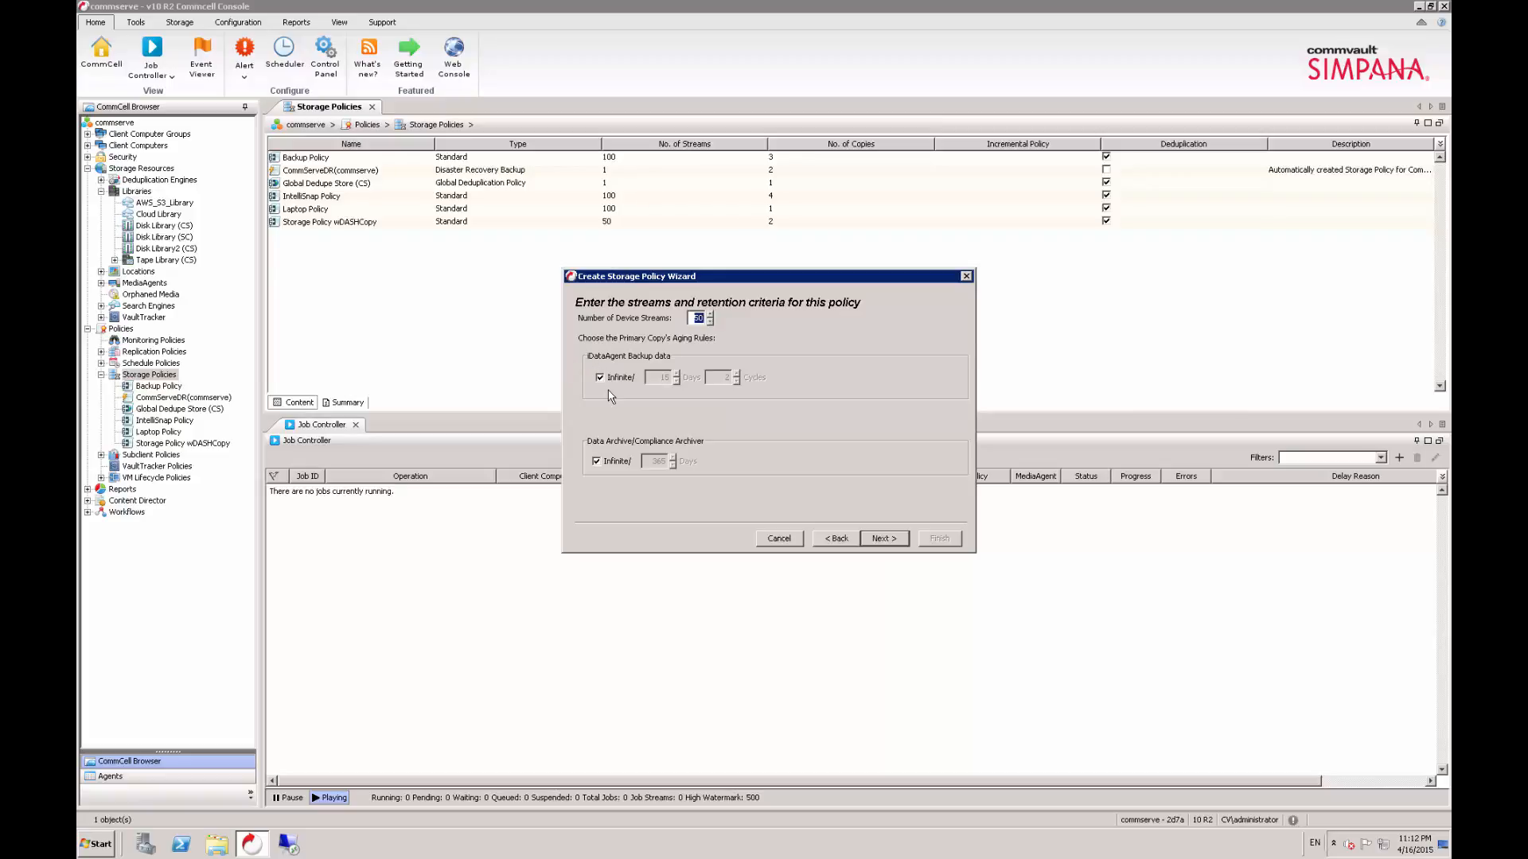
- Turn off infinite retention for backup and archive data, accepting 15 days with 2 cycles and 365 days
left_click(602, 378)
left_click(613, 462)
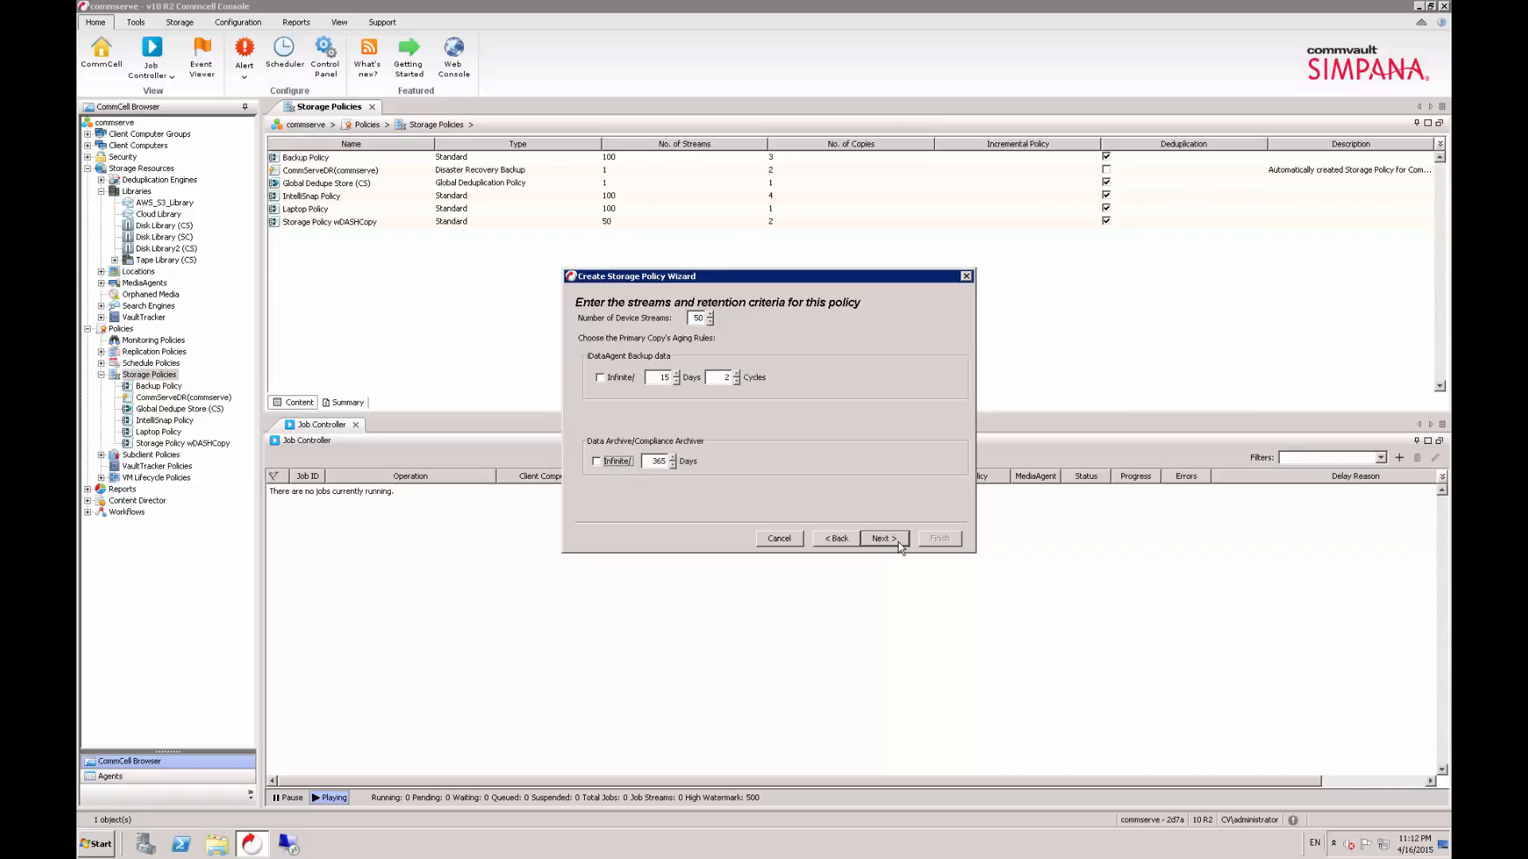
left_click(883, 539)
- Disable deduplication for the primary copy and finish creating the storage policy
left_click(750, 444)
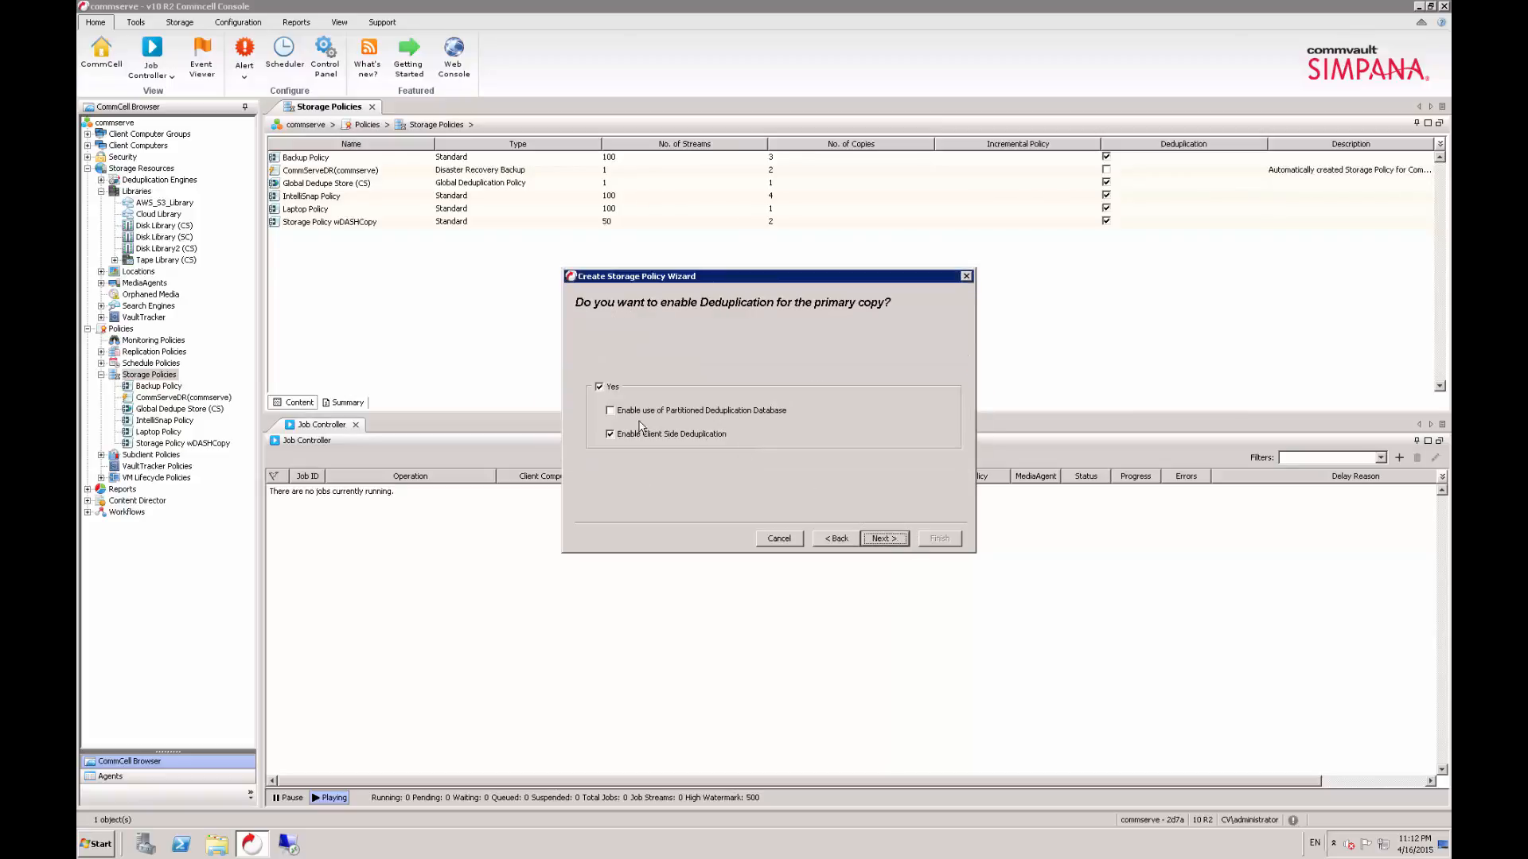
left_click(600, 386)
left_click(883, 539)
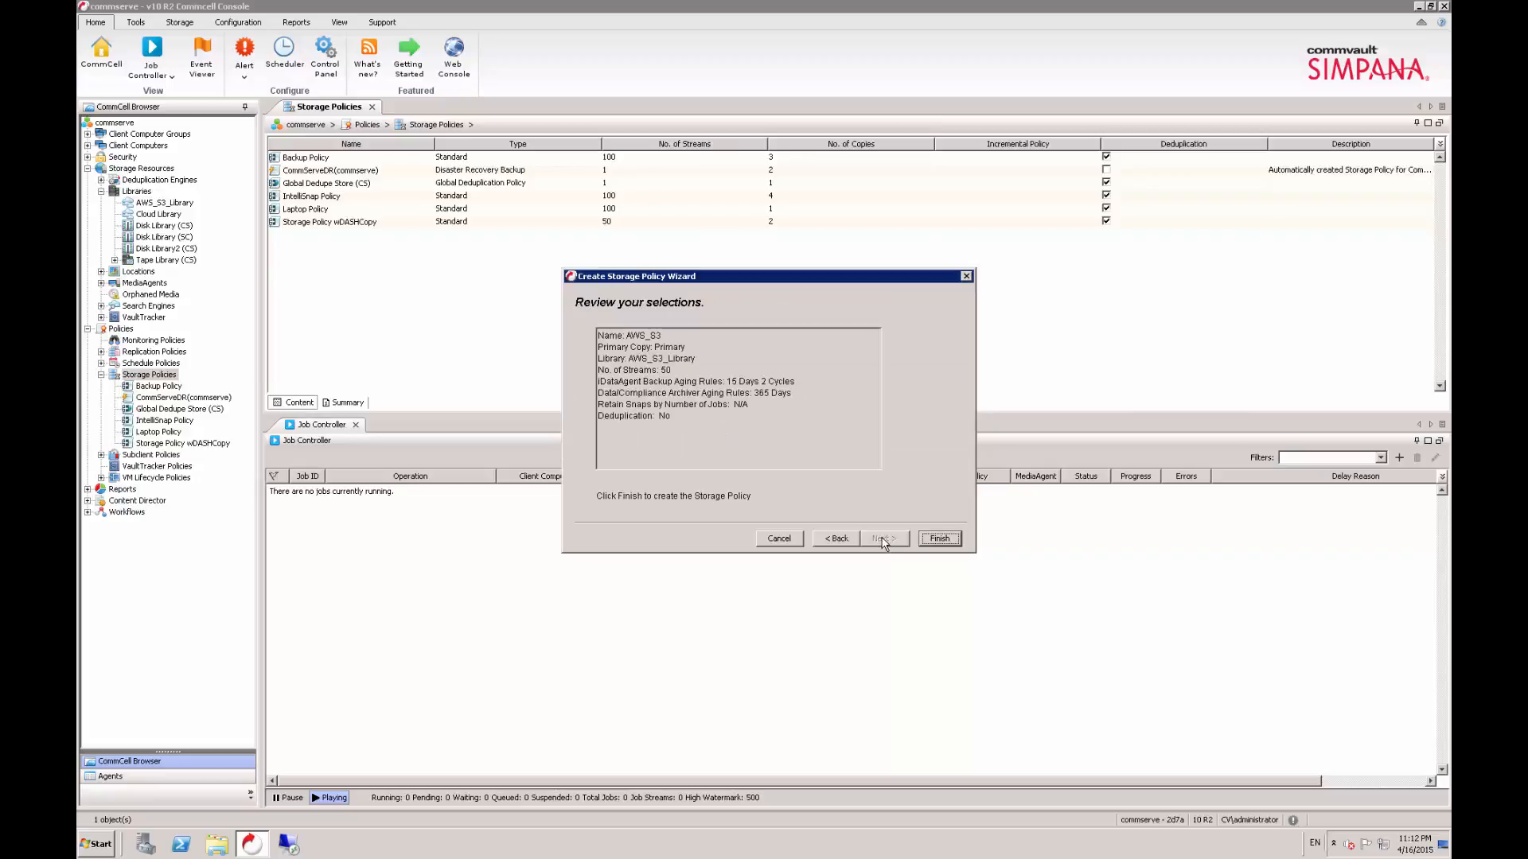
left_click(940, 539)
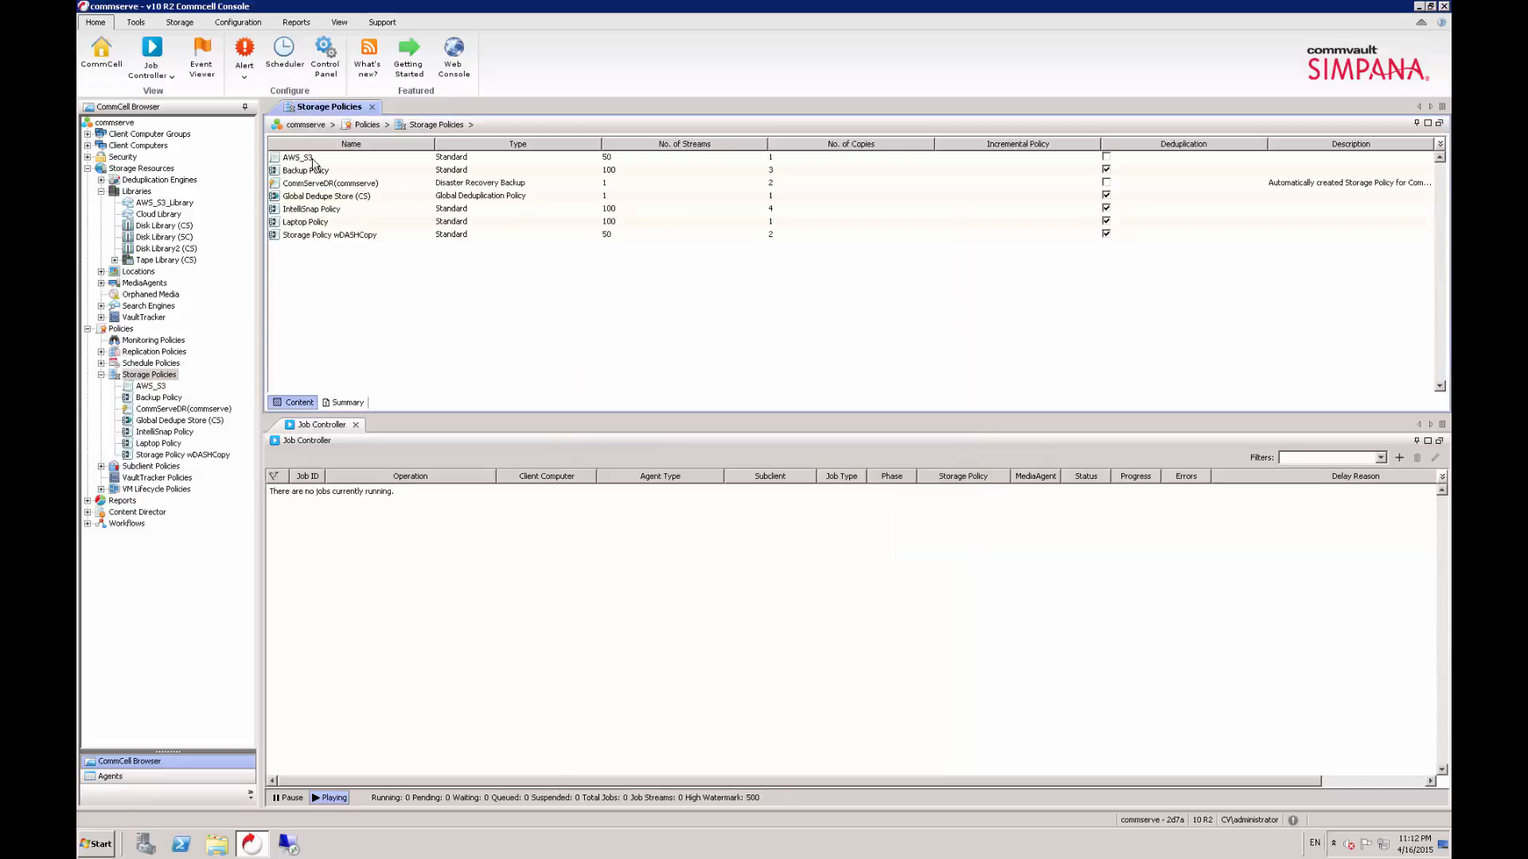
- Display the subclients in the defaultBackupSet of the commserve client's File System agent
left_click(87, 146)
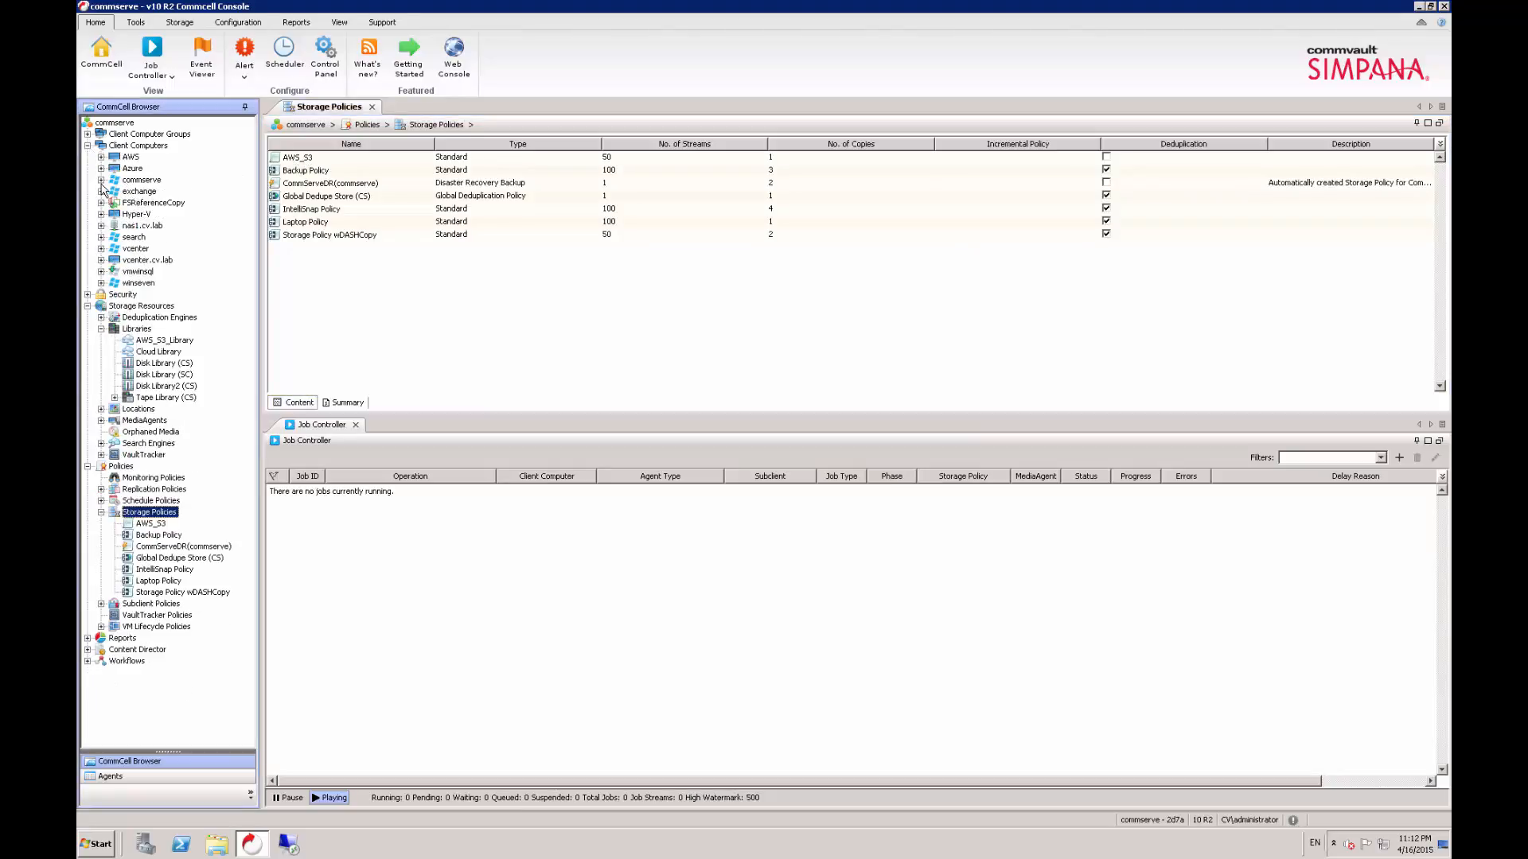
left_click(101, 180)
left_click(114, 214)
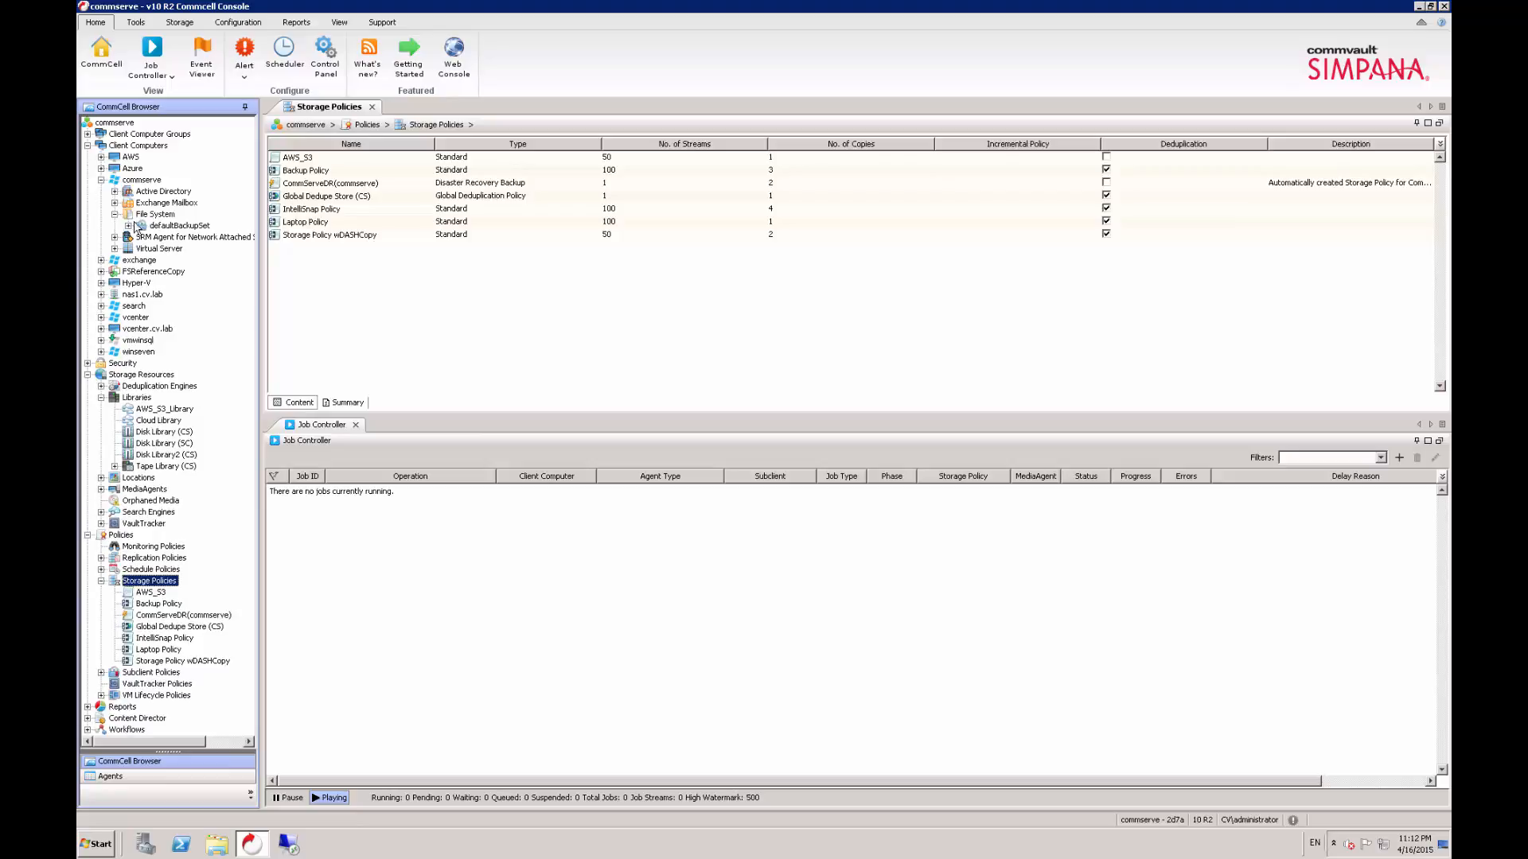
left_click(155, 226)
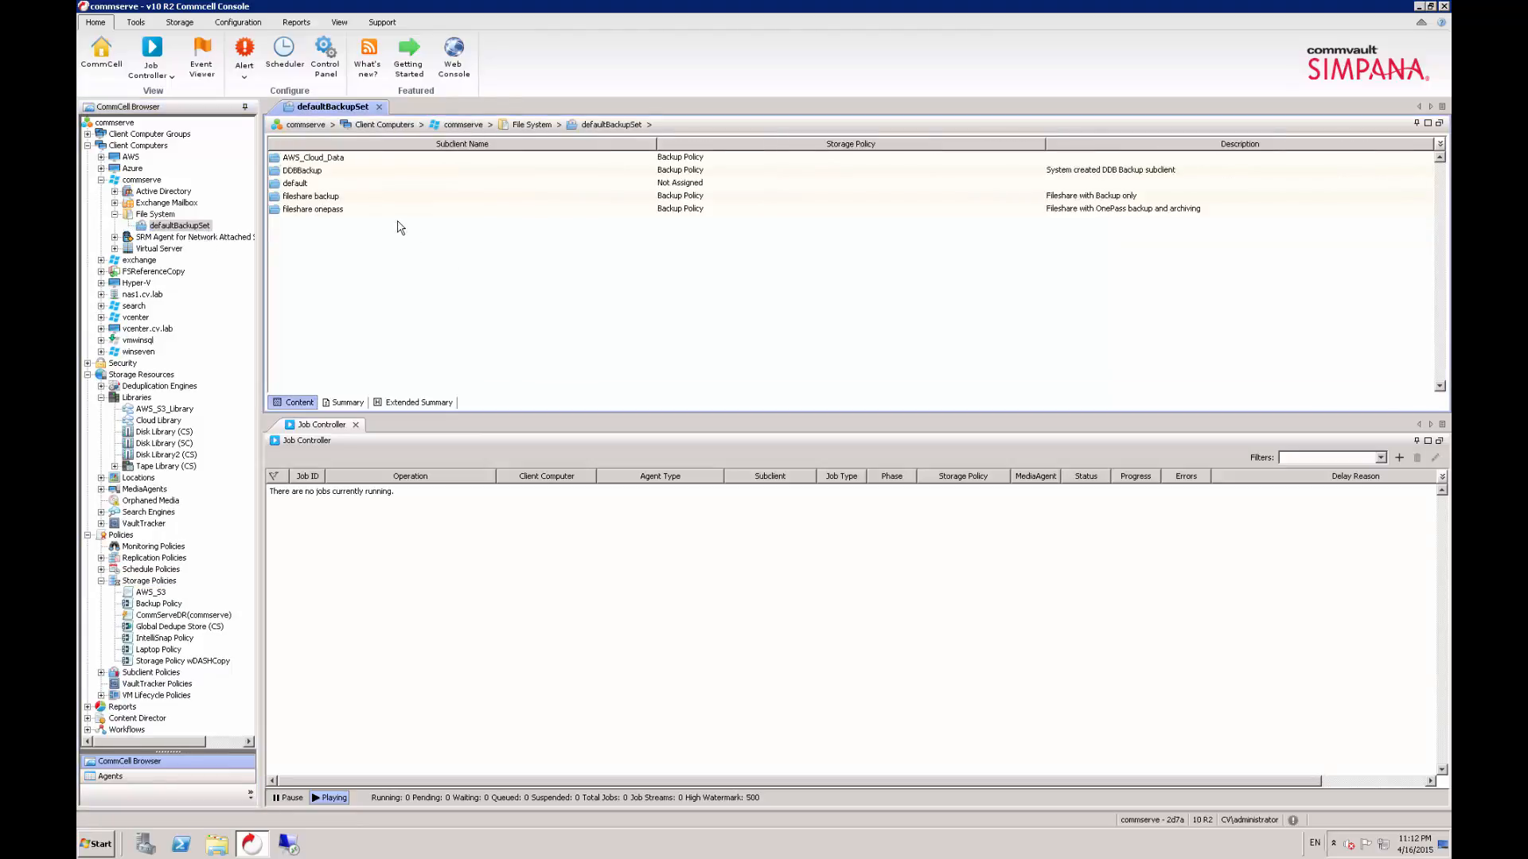
- Open the properties of the AWS_Cloud_Data subclient and check which paths it backs up
right_click(326, 164)
left_click(381, 287)
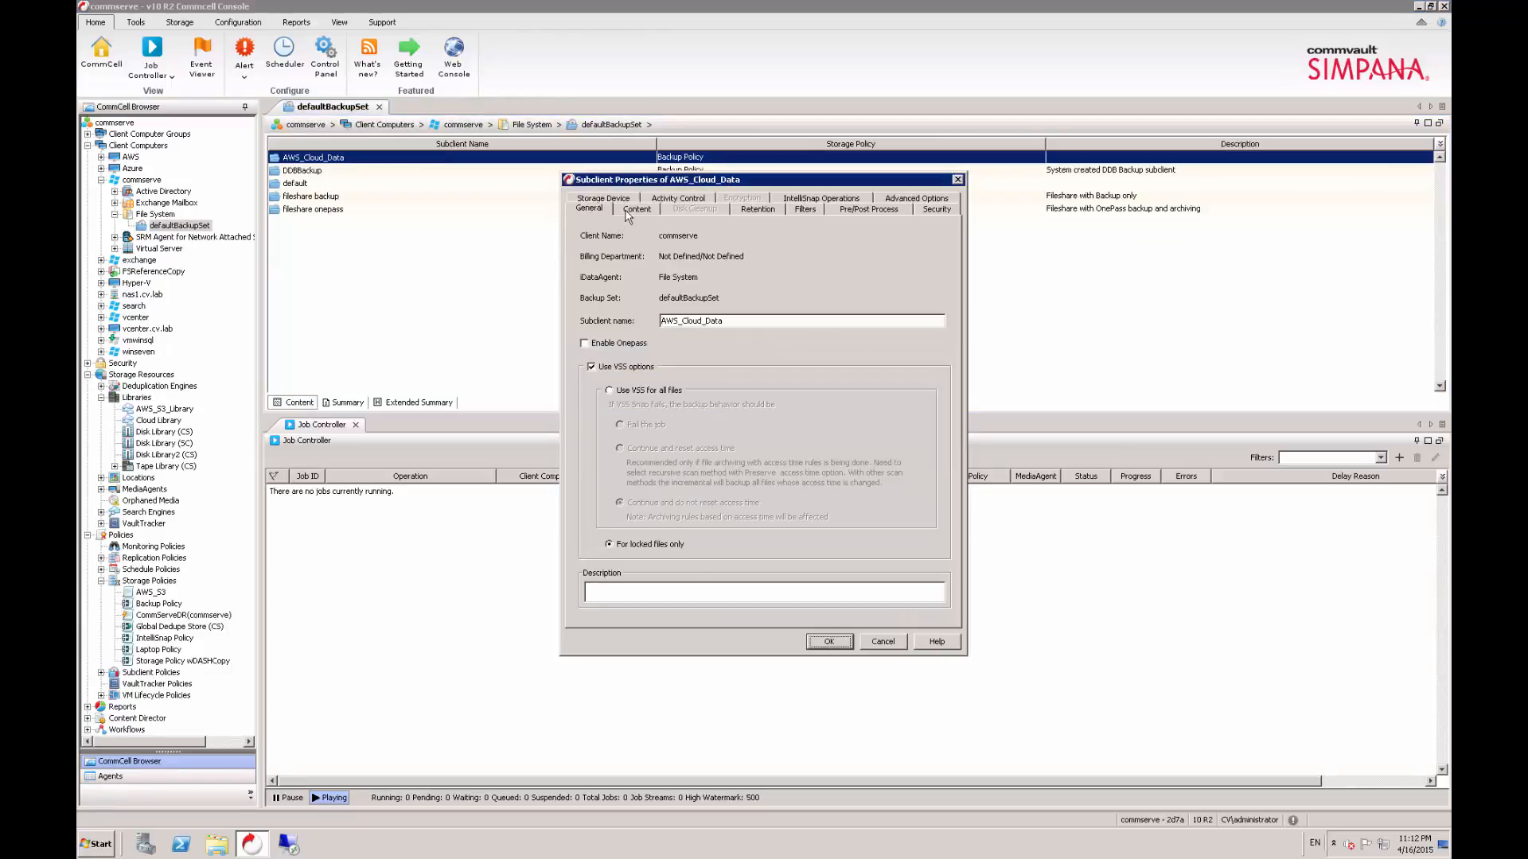
left_click(635, 209)
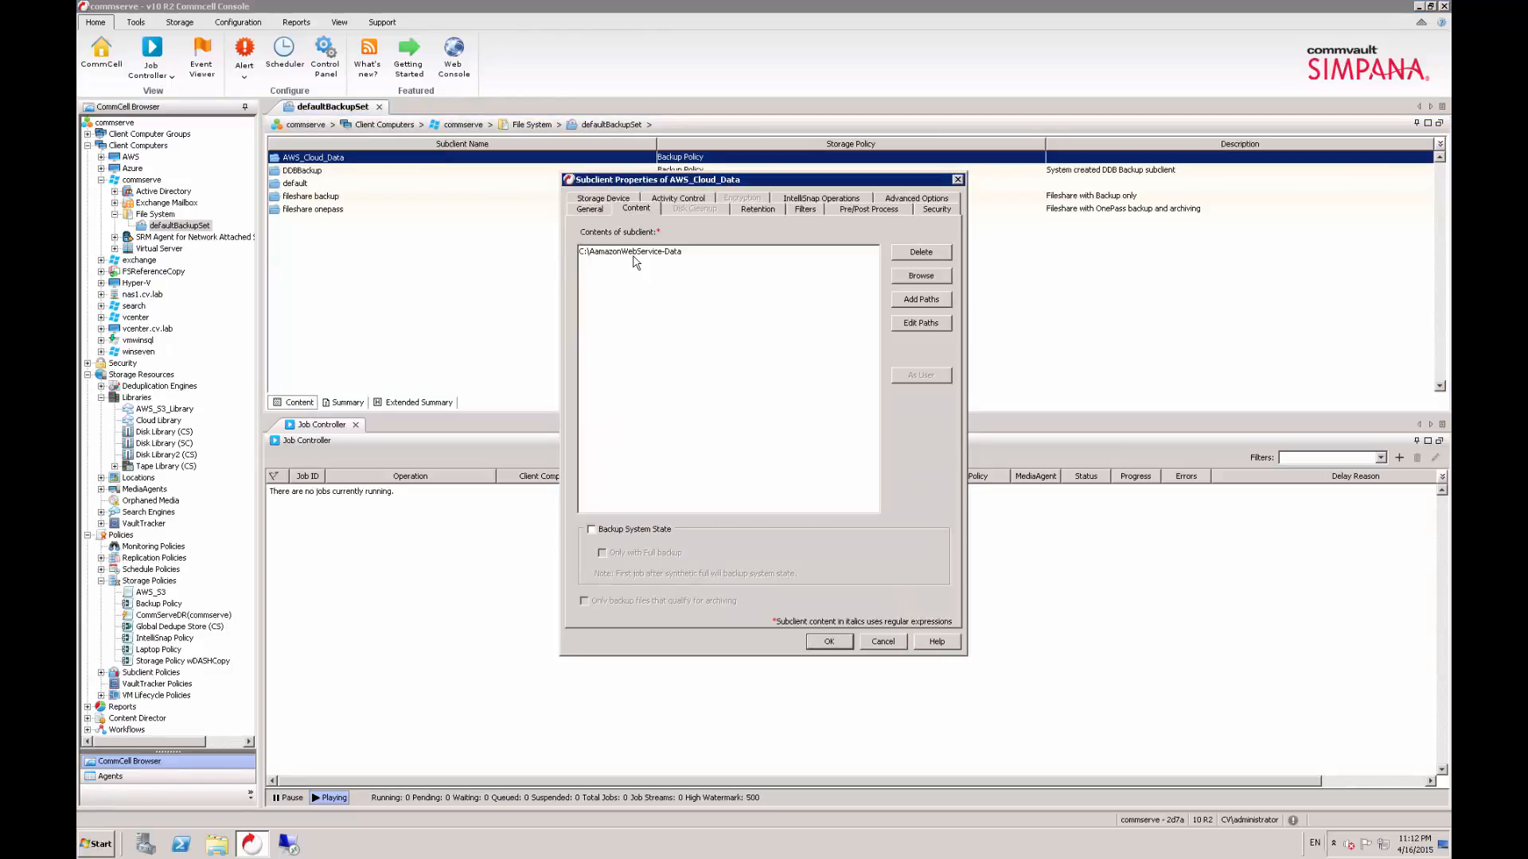
- Assign the AWS_S3 storage policy to the AWS_Cloud_Data subclient, converting the next operation to full
left_click(607, 199)
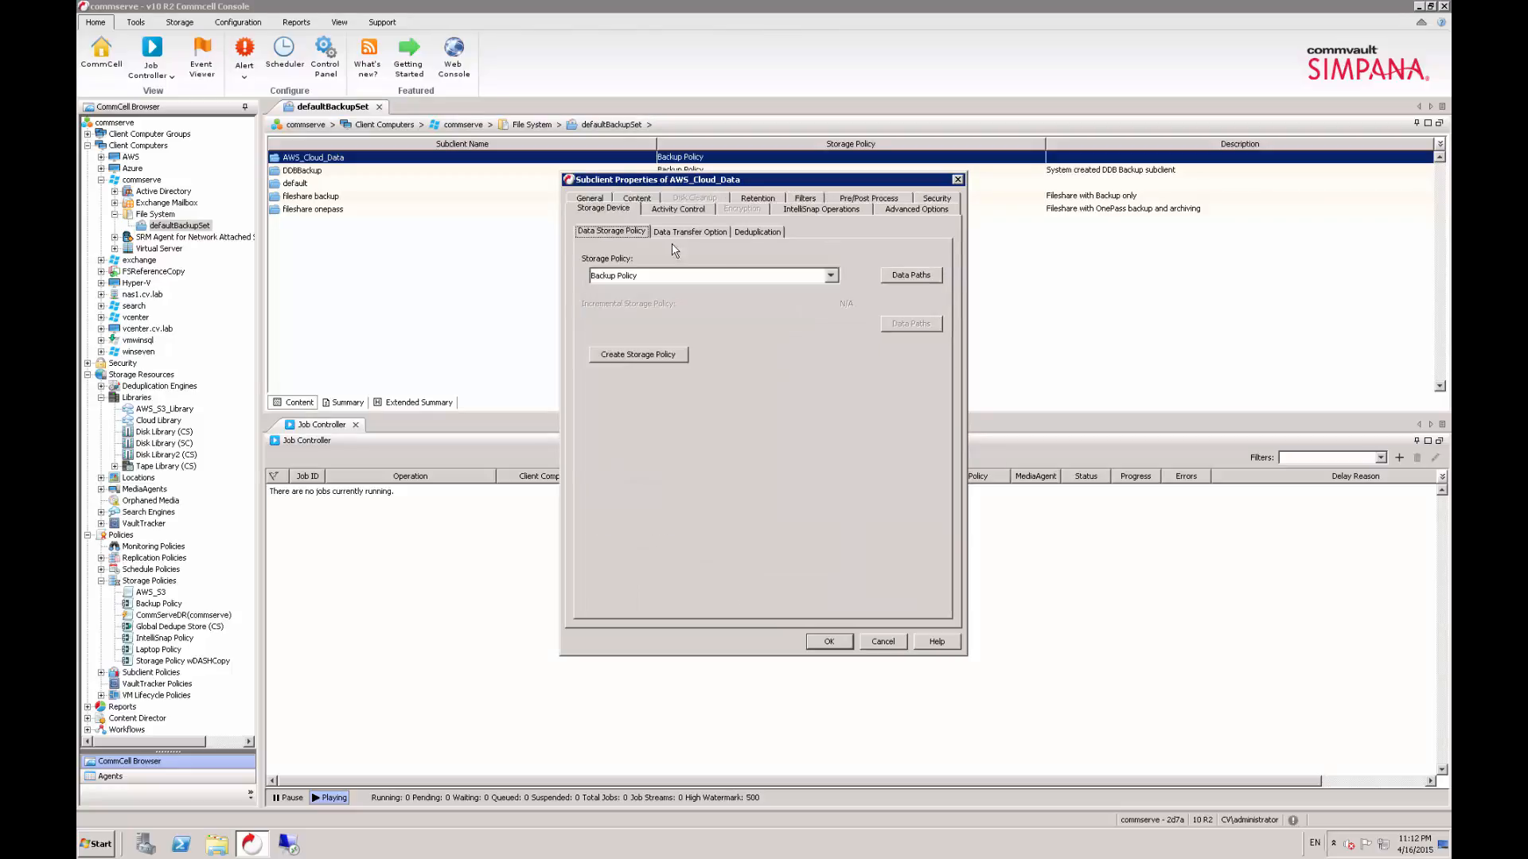
left_click(830, 277)
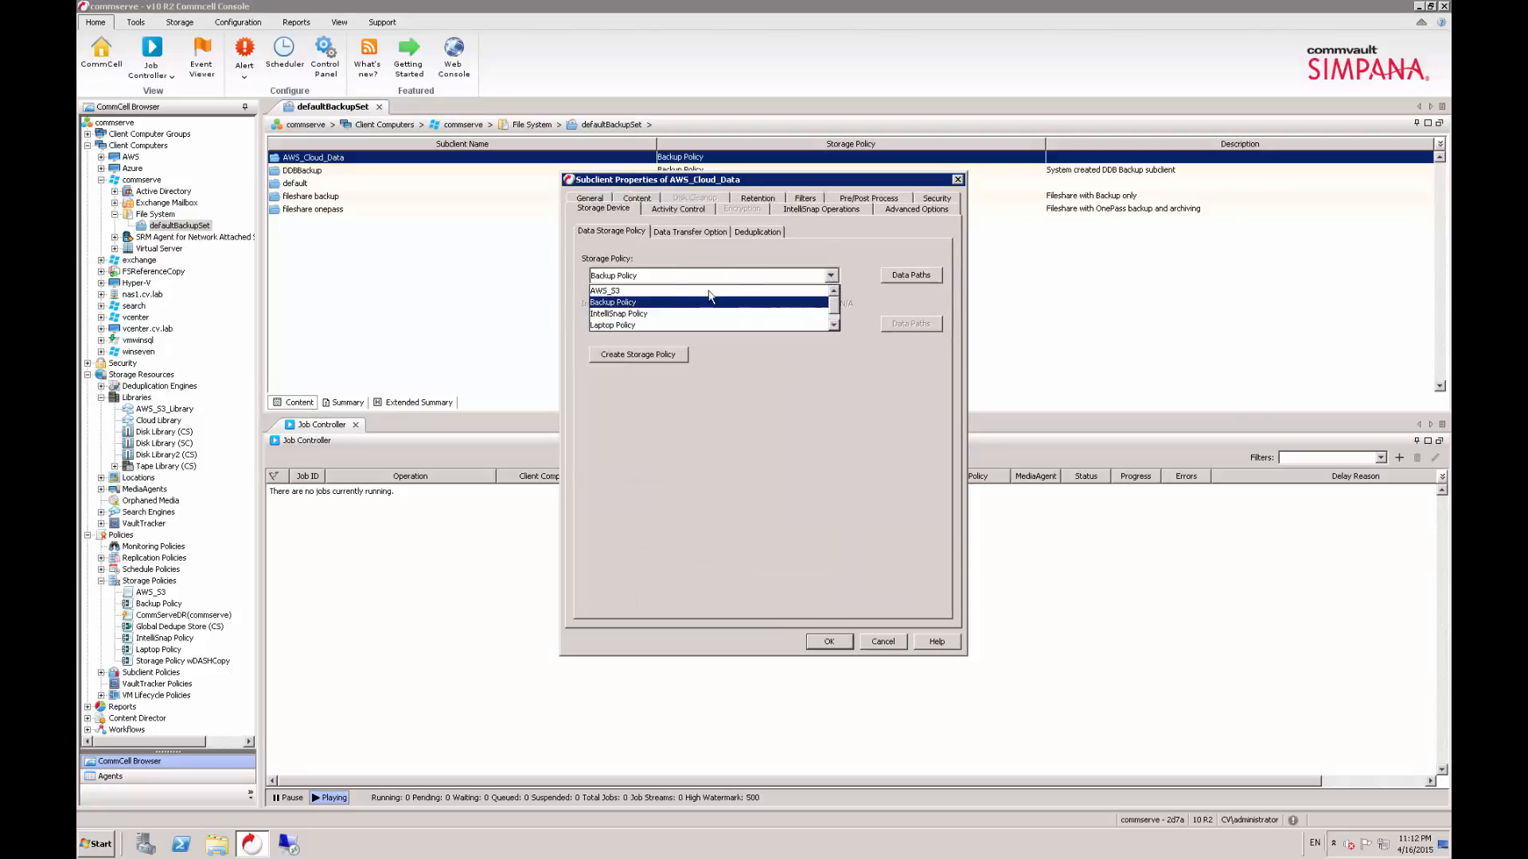
left_click(652, 291)
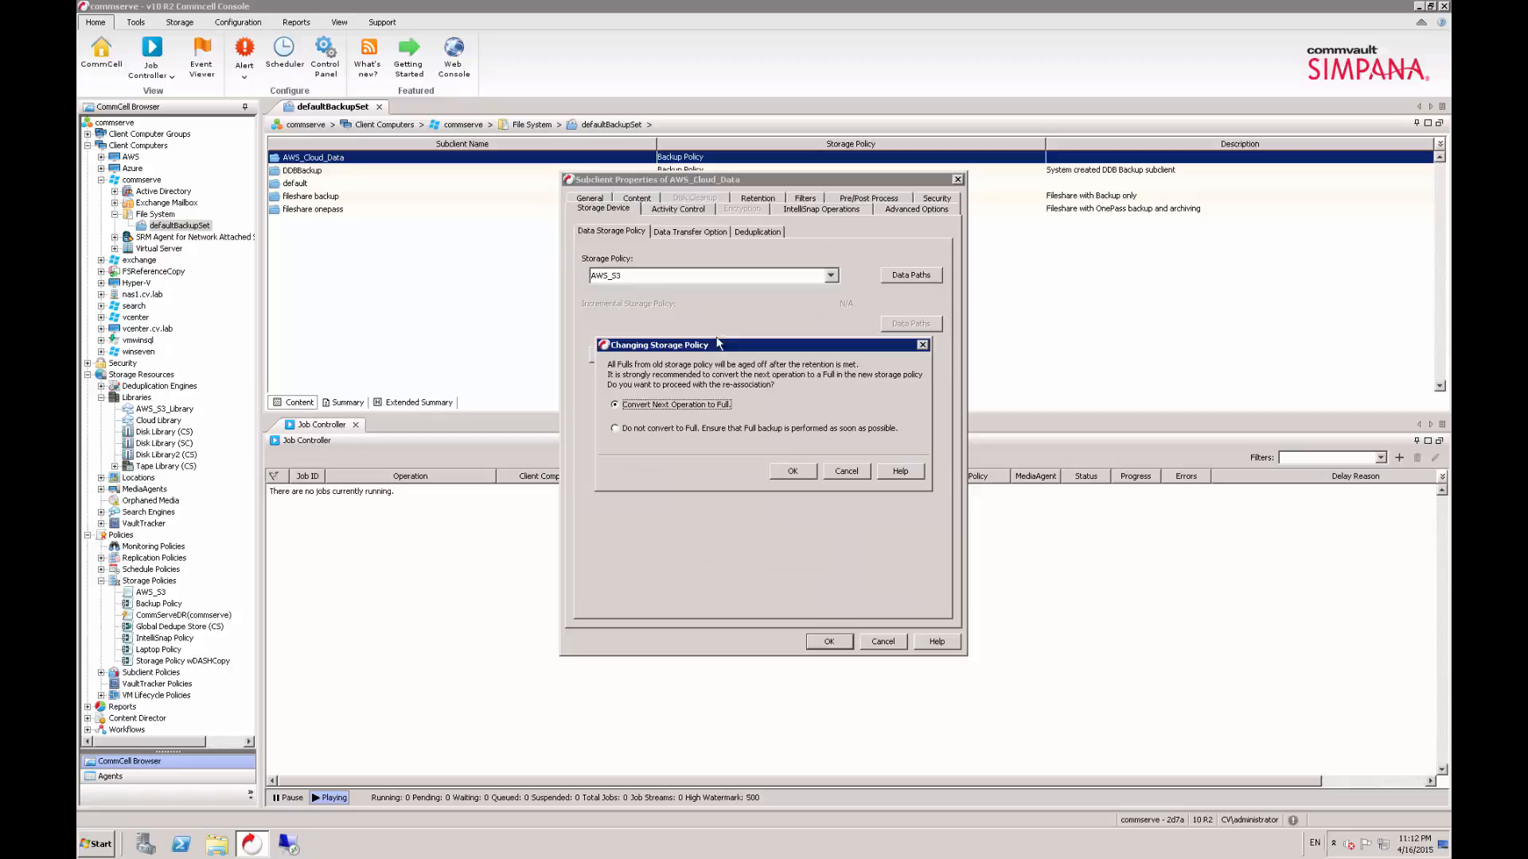
left_click(792, 469)
left_click(830, 642)
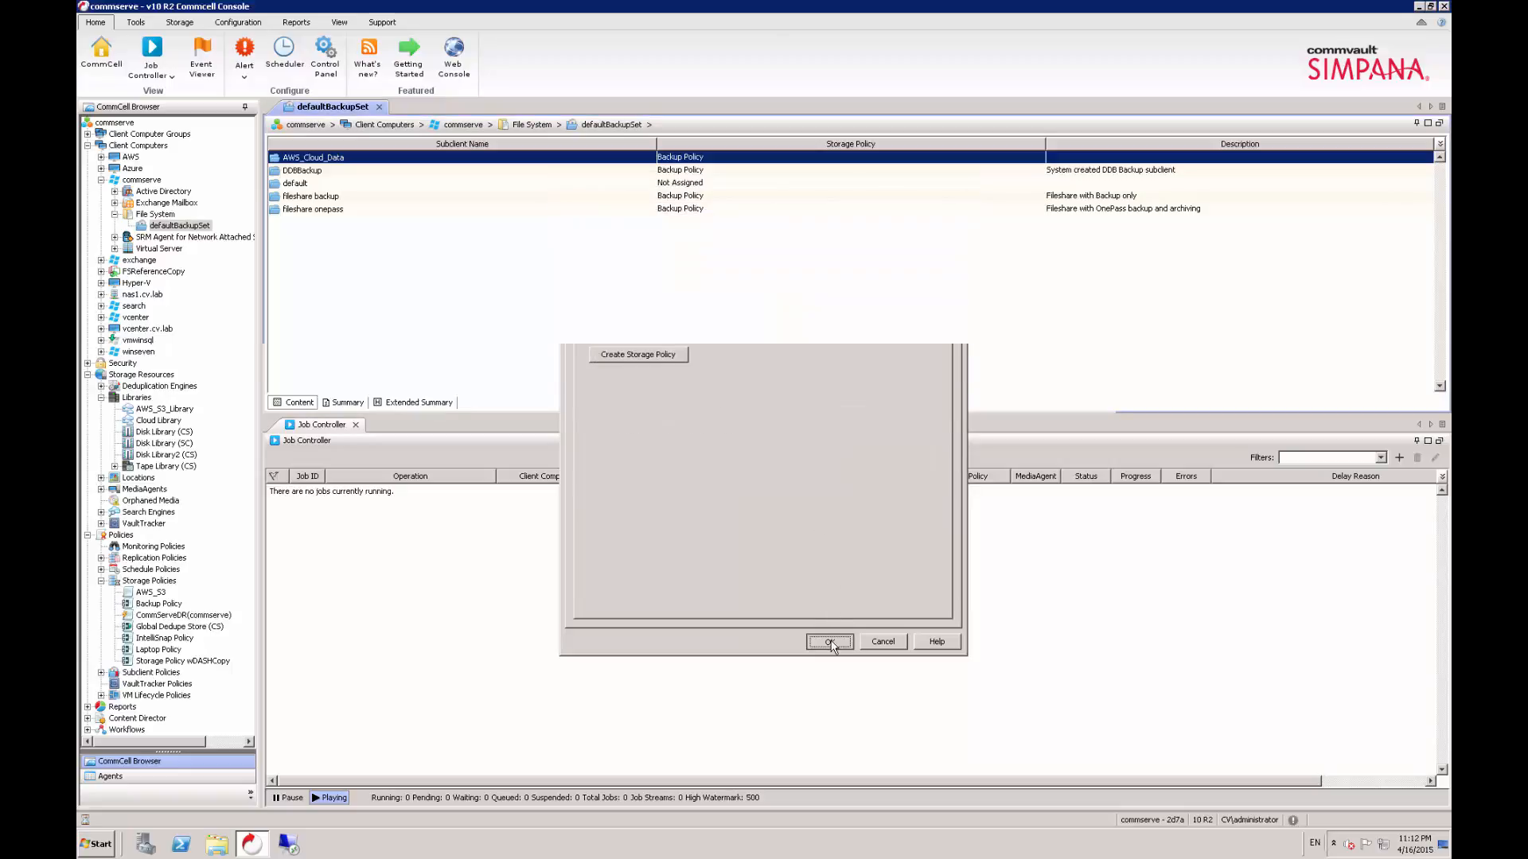
- Run a backup of the AWS_Cloud_Data subclient with the default backup options and select its job for monitoring
right_click(326, 158)
left_click(351, 171)
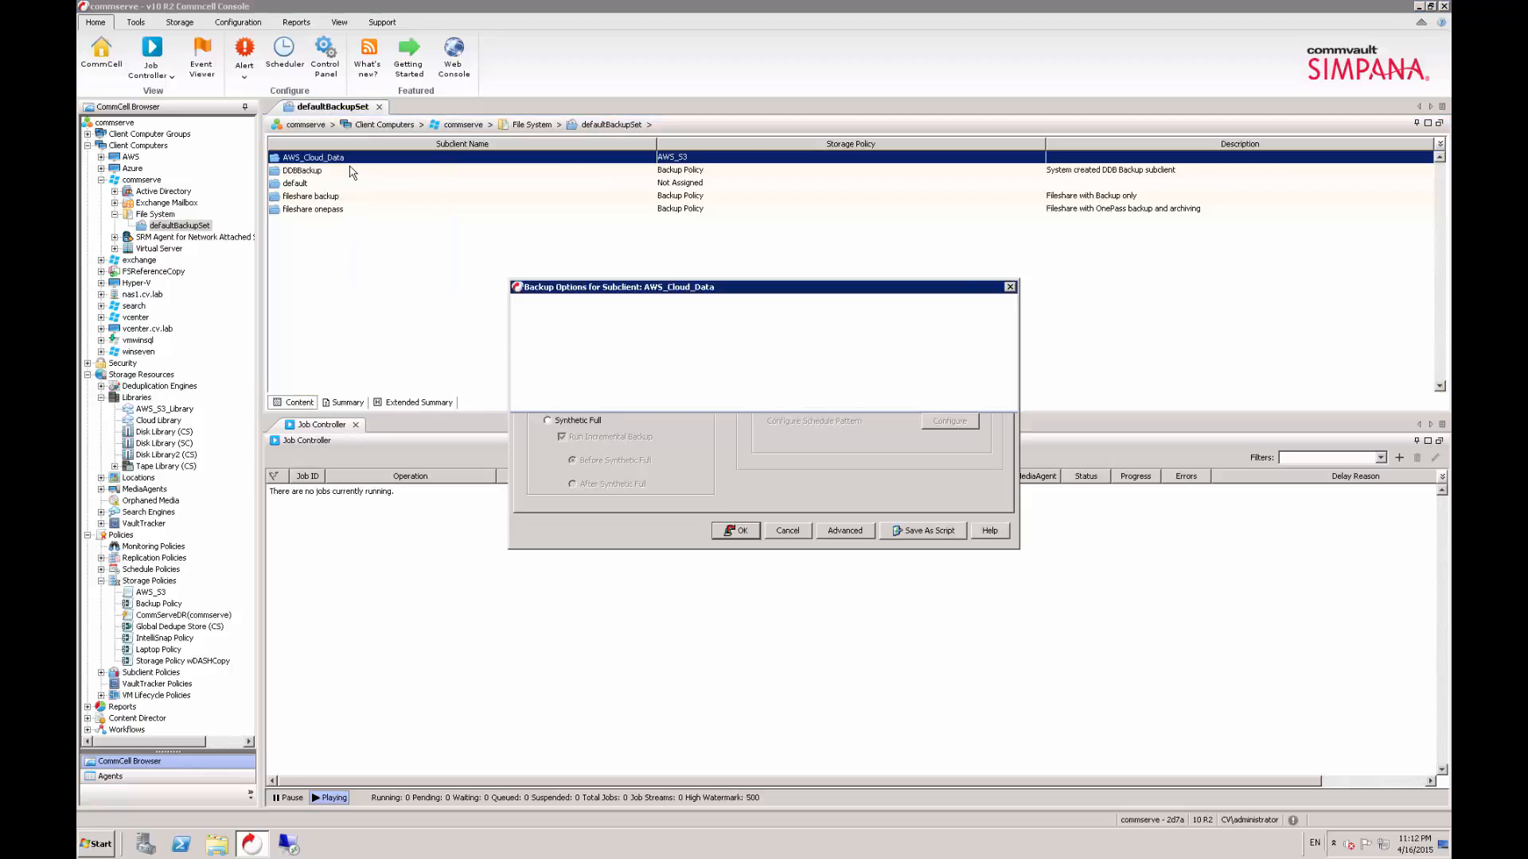
left_click(730, 529)
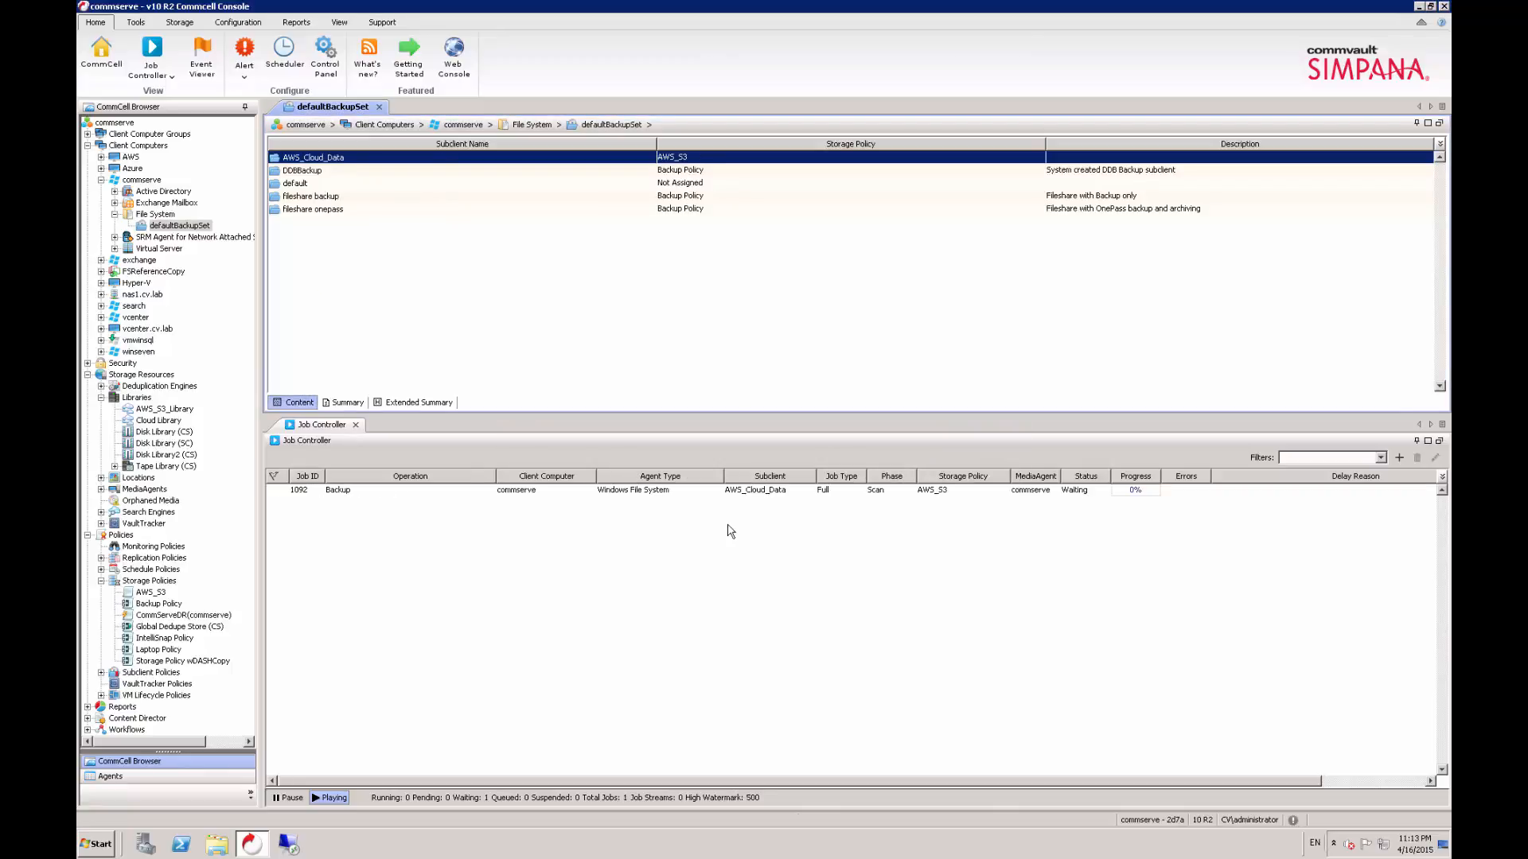
left_click(768, 491)
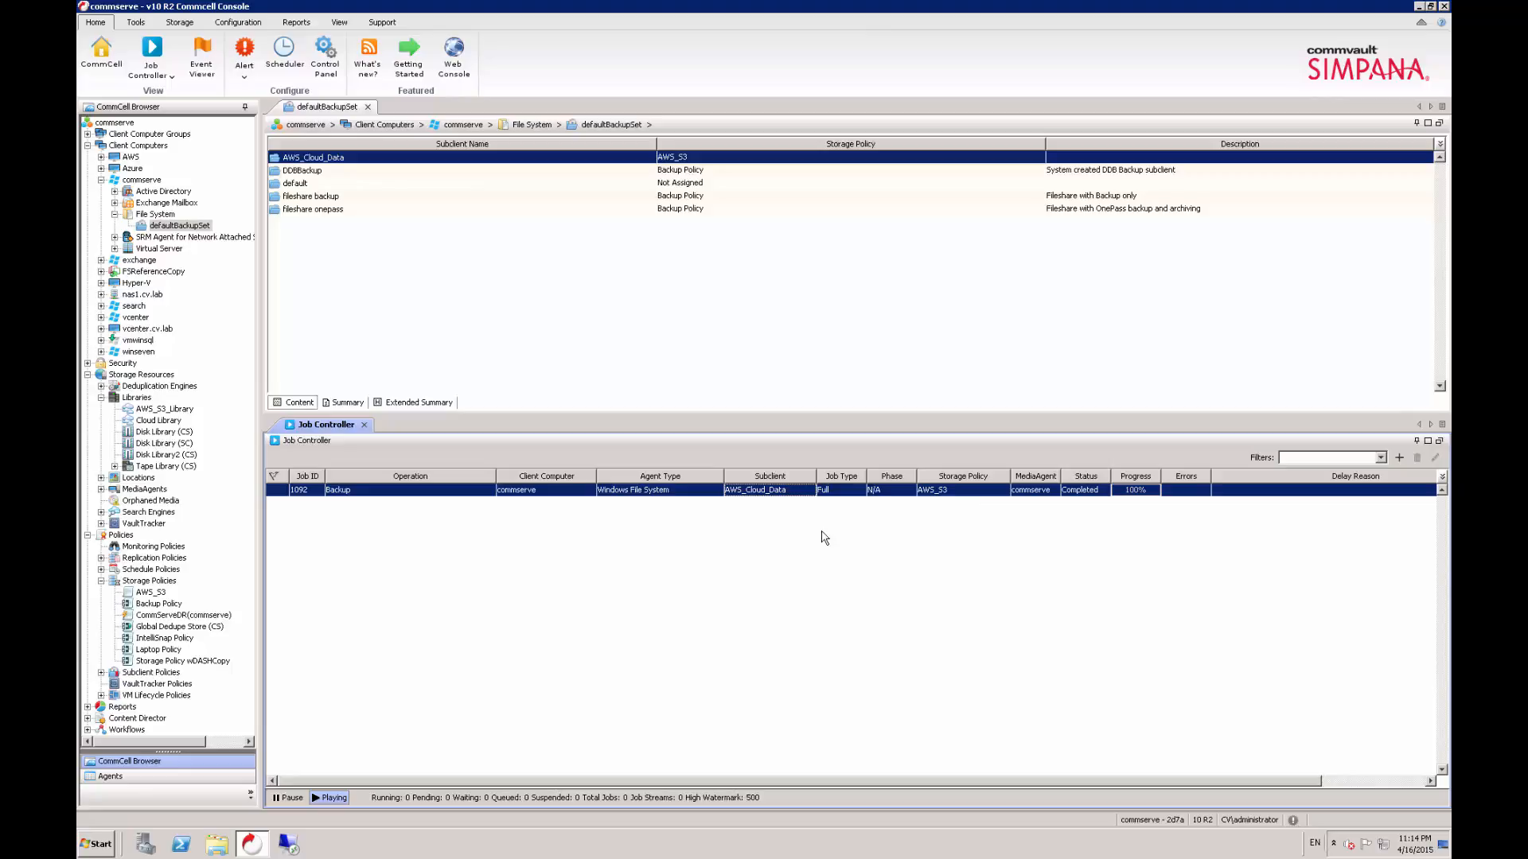
- Examine the disk usage charts in the properties of AWS_S3_Library
left_click(167, 413)
right_click(166, 412)
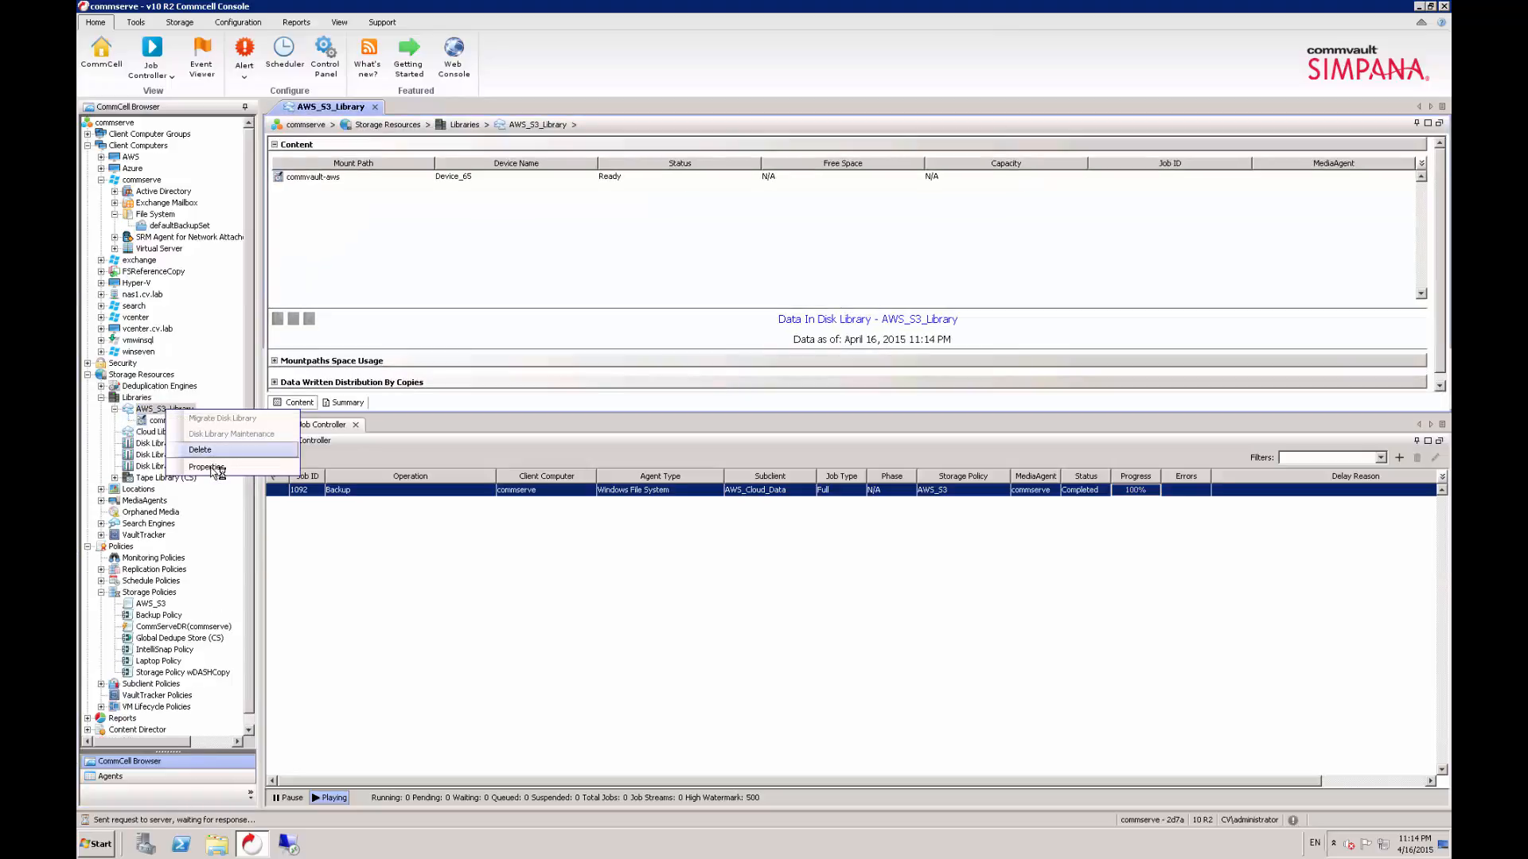
left_click(209, 468)
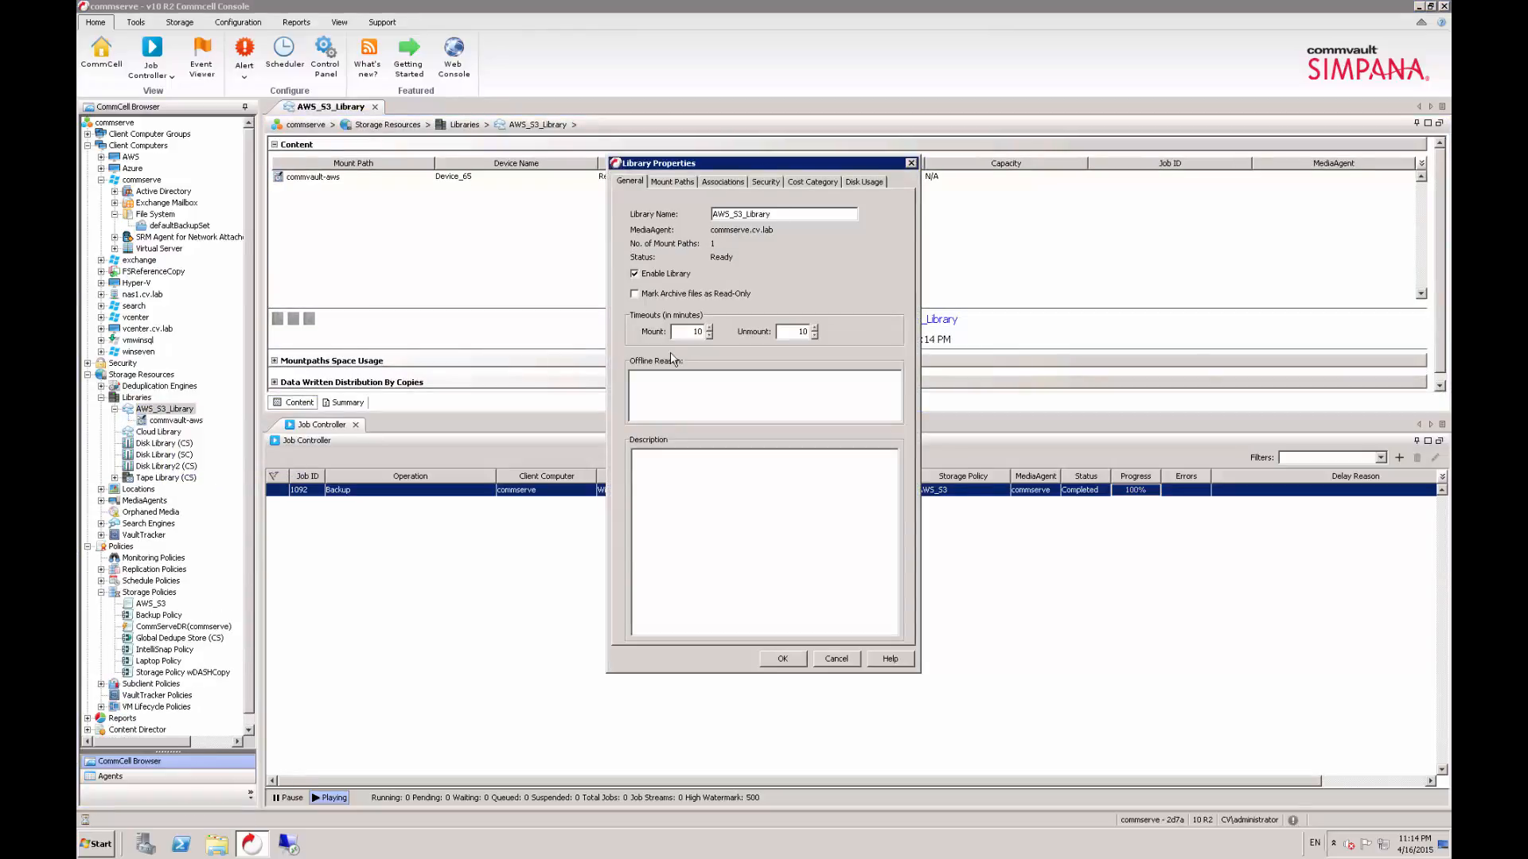
left_click(866, 182)
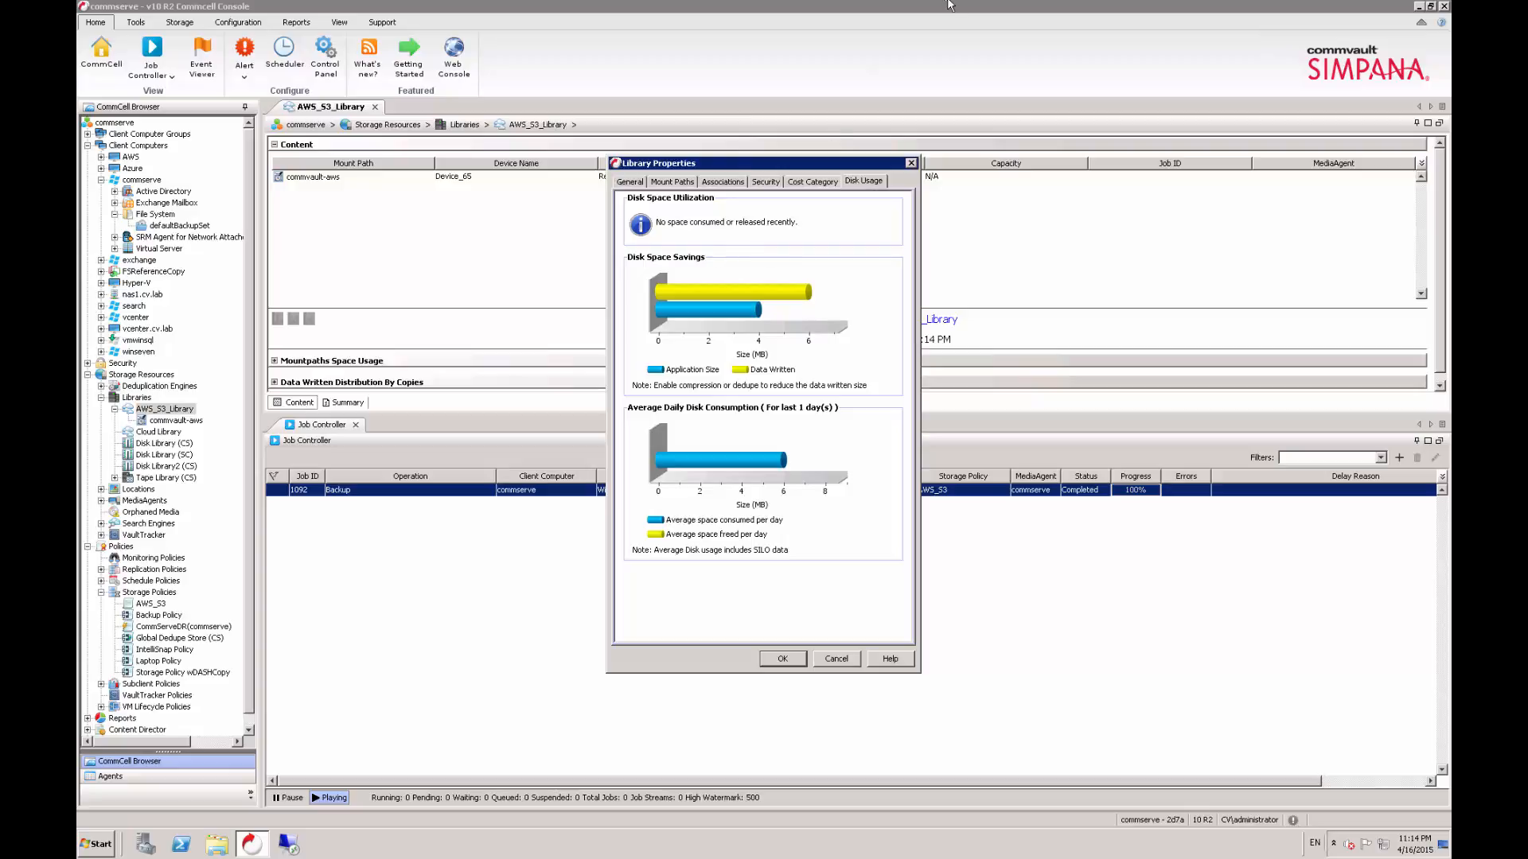
- Switch to the AWS console in the browser, dismiss the new access key details and go to the S3 service
left_click(914, 11)
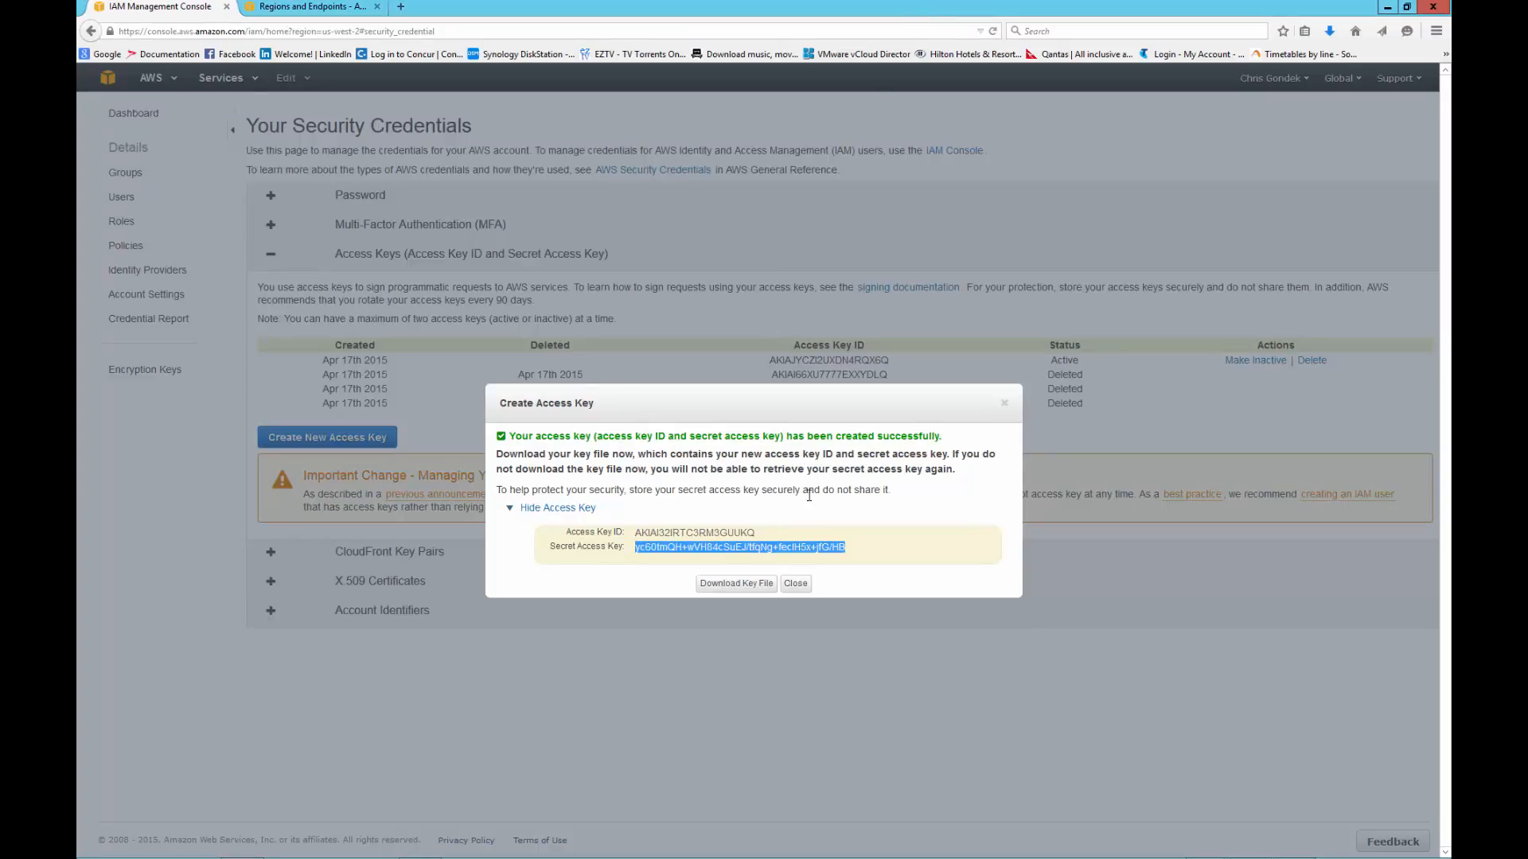
left_click(796, 583)
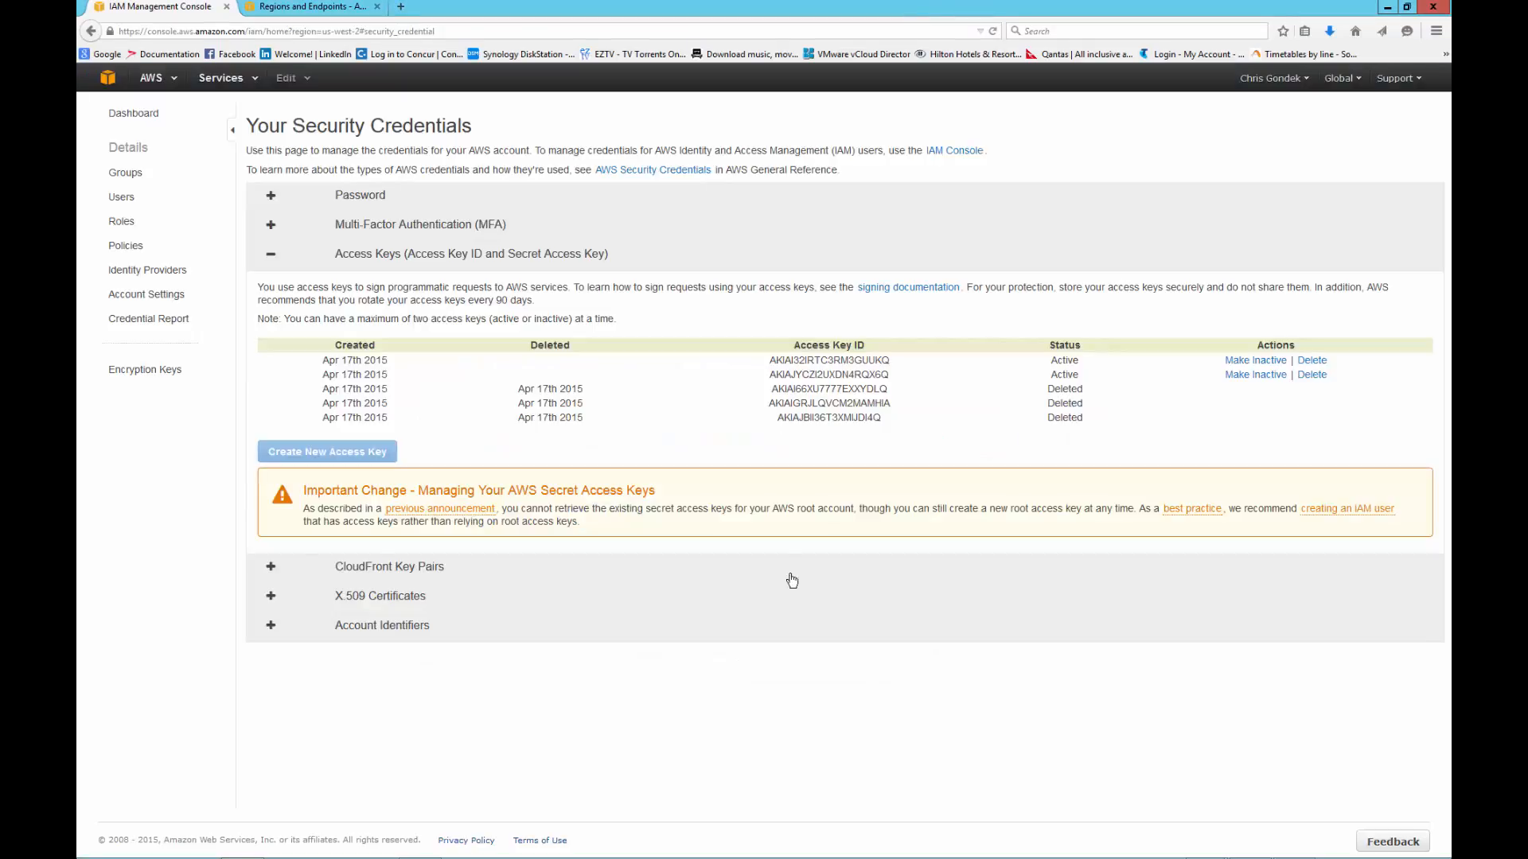
left_click(110, 81)
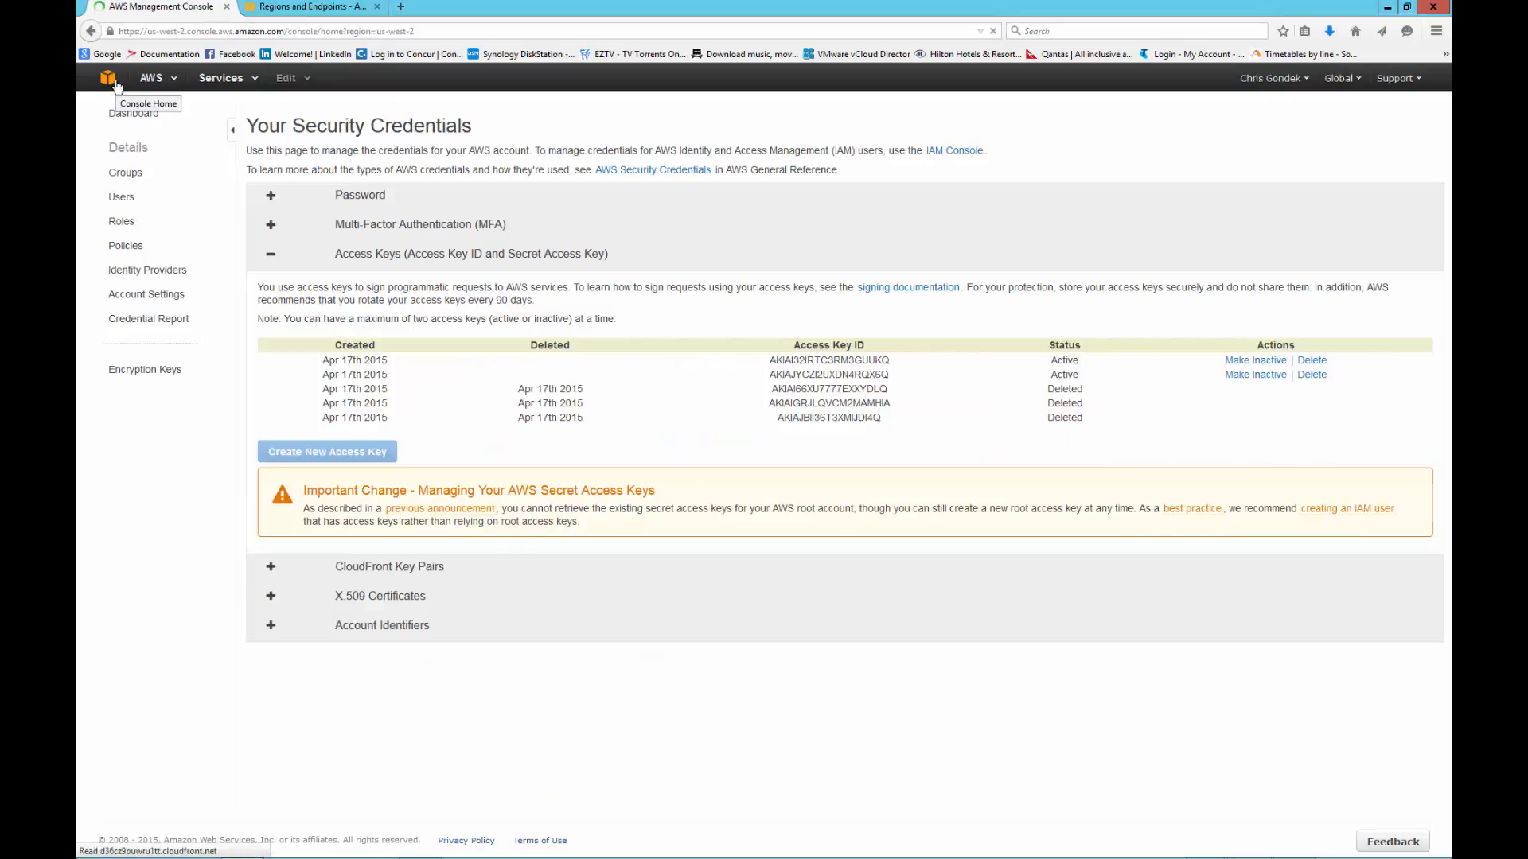
left_click(124, 271)
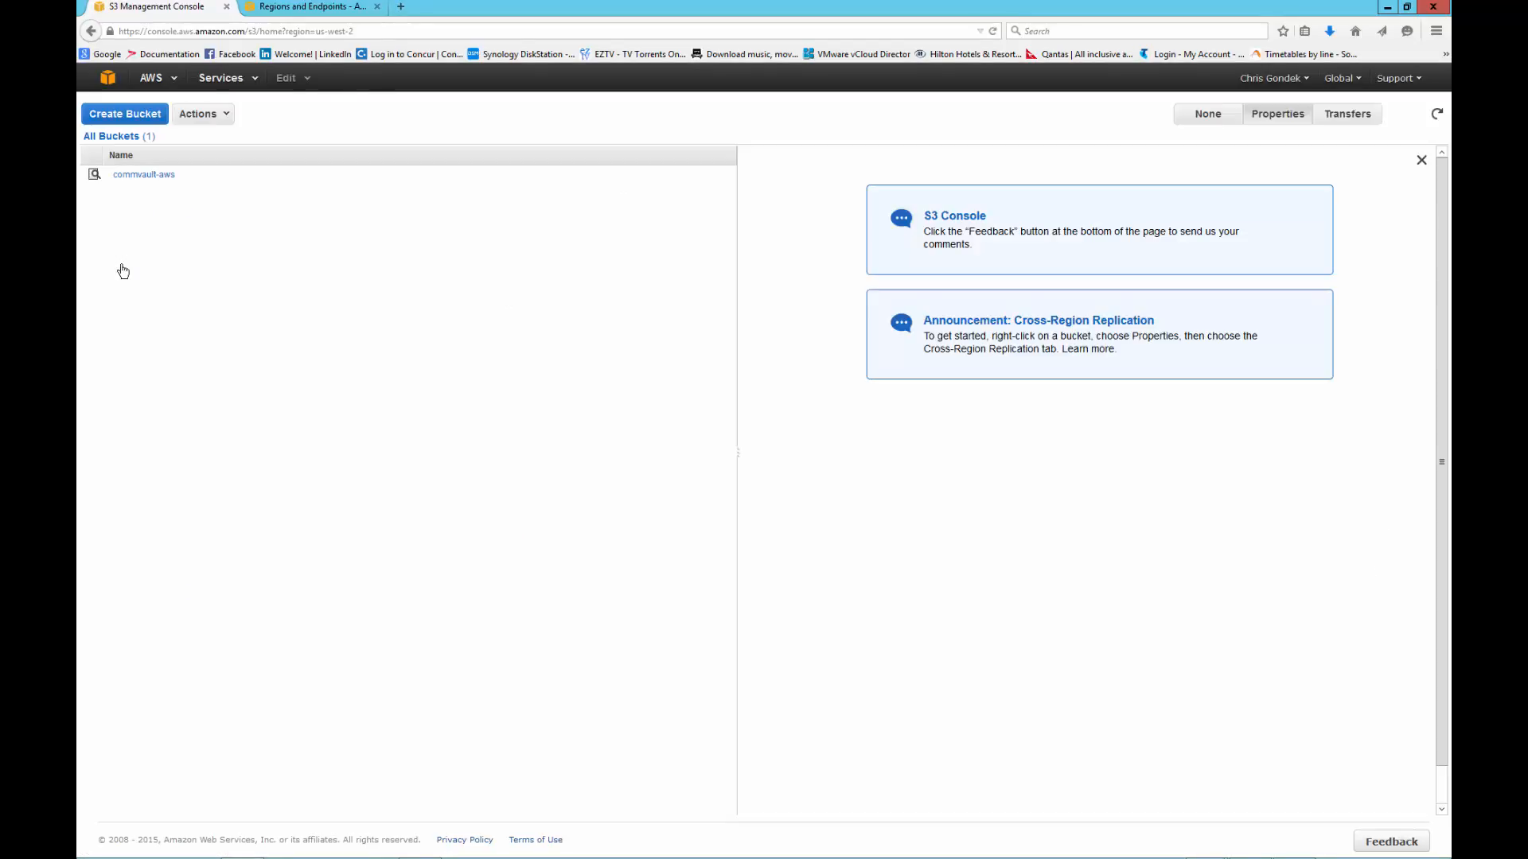
- Browse the commvault-aws bucket through Folder_04.17.2015_03.11 and CV_MAGNETIC to the V_303 folder
left_click(145, 176)
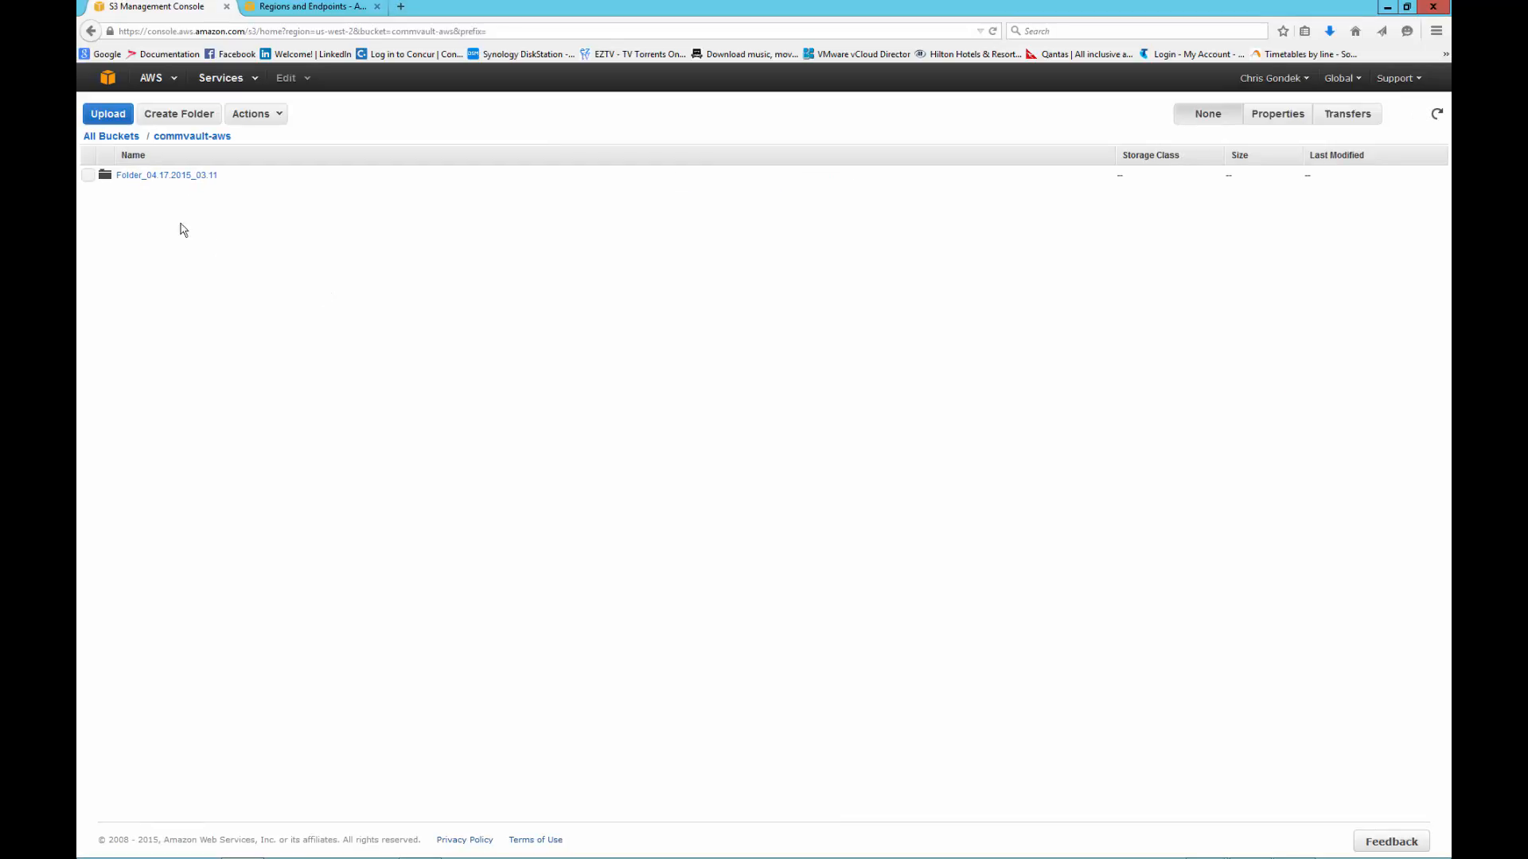
left_click(152, 177)
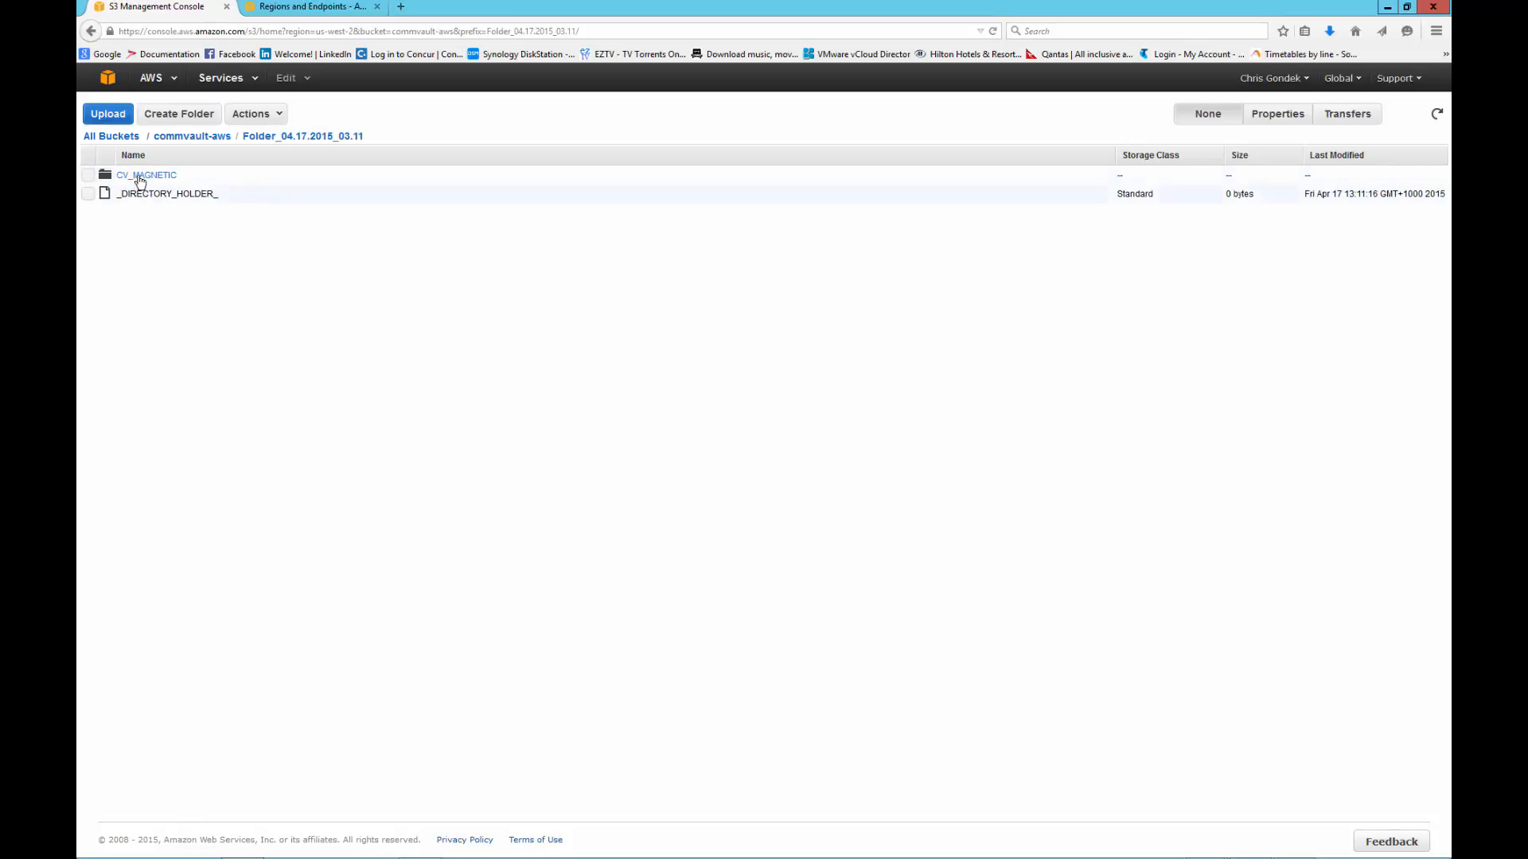
left_click(139, 177)
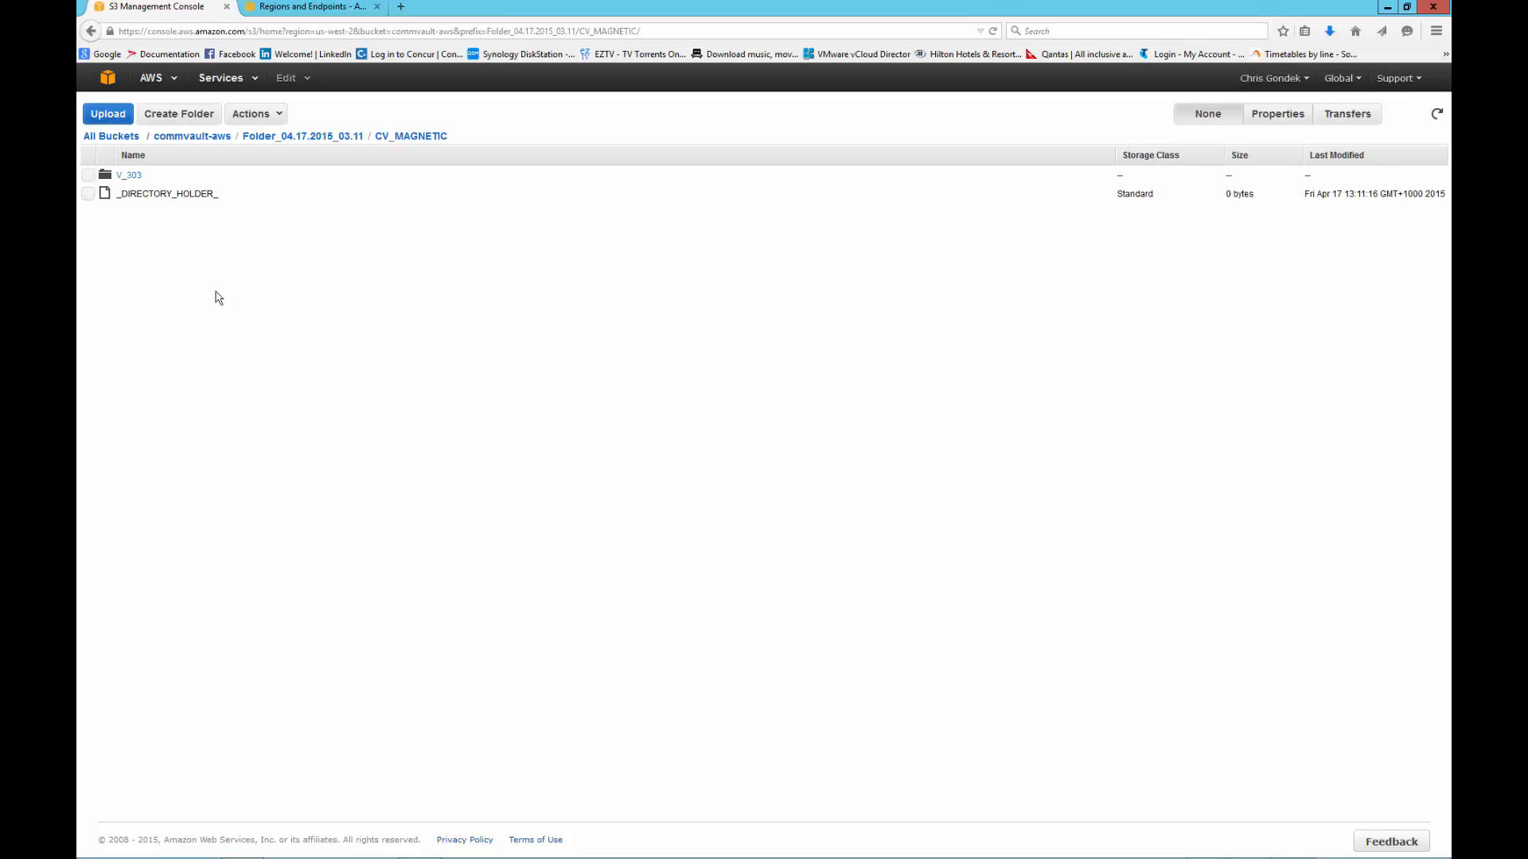
left_click(133, 177)
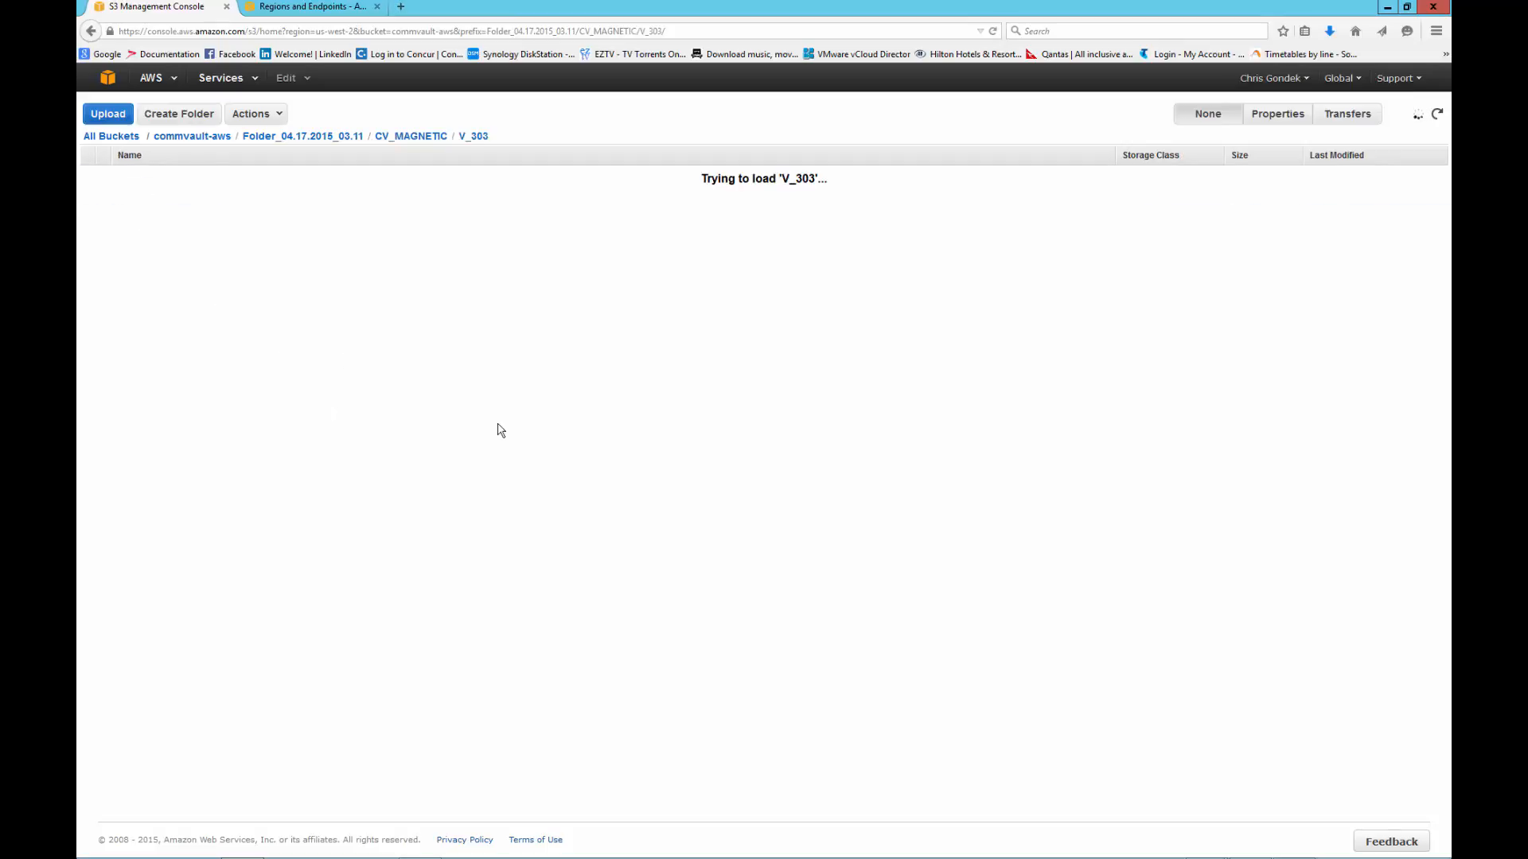